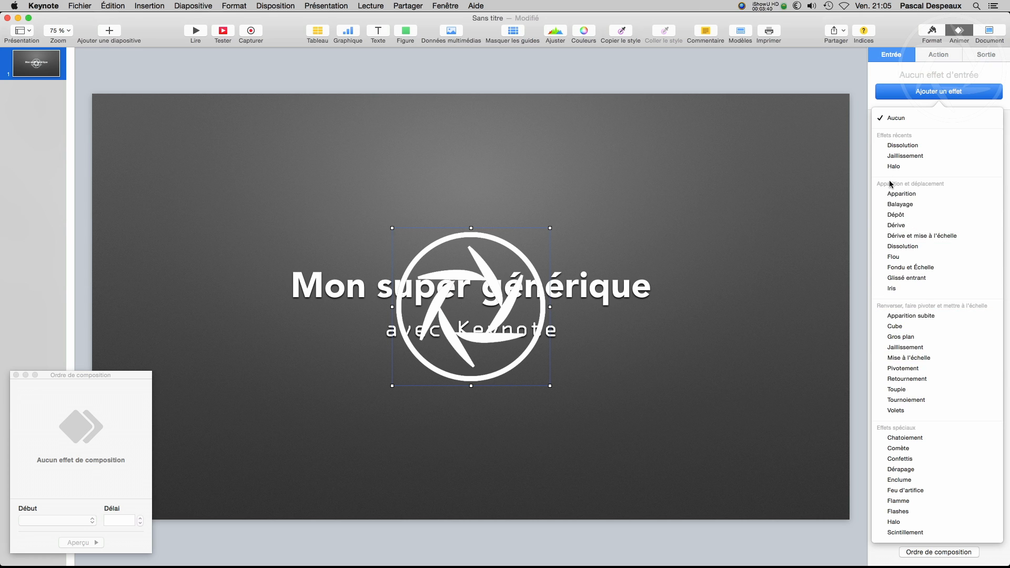
- Add a Déplacement action to the logo, ending near the slide's upper-left corner at about X 26 pt, Y 27 pt
left_click(933, 55)
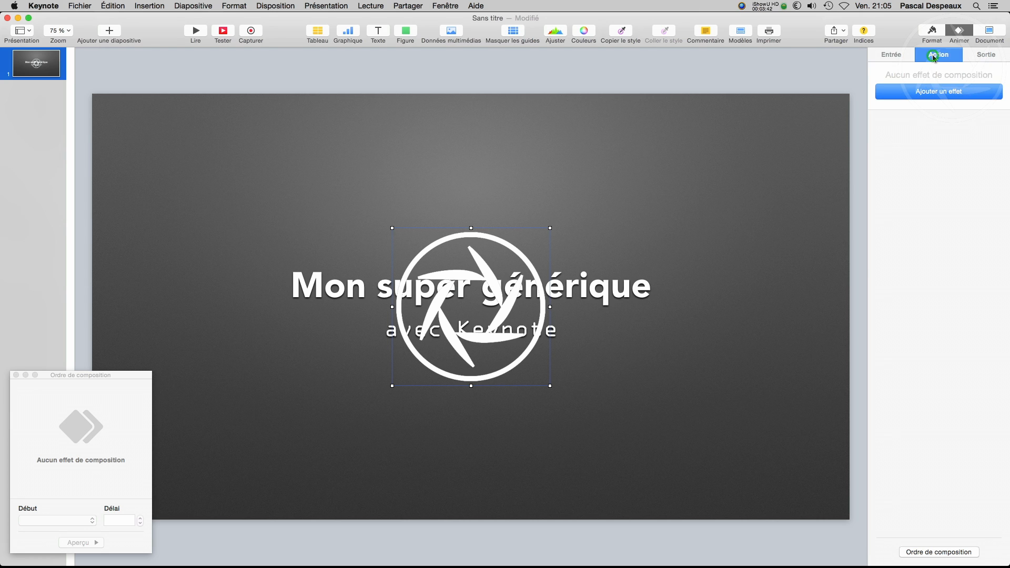
left_click(934, 92)
left_click(919, 143)
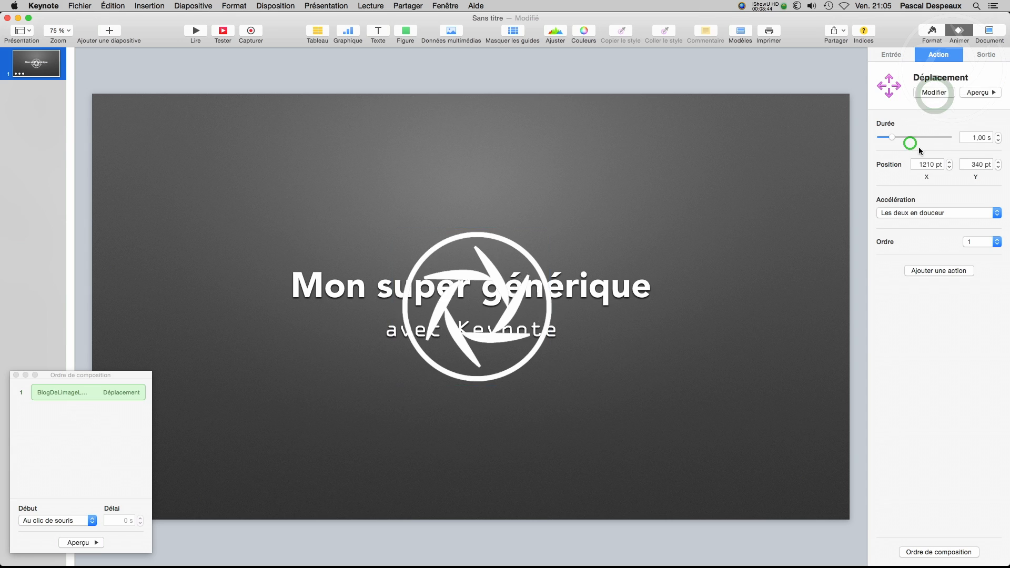
left_click_drag(652, 311, 184, 188)
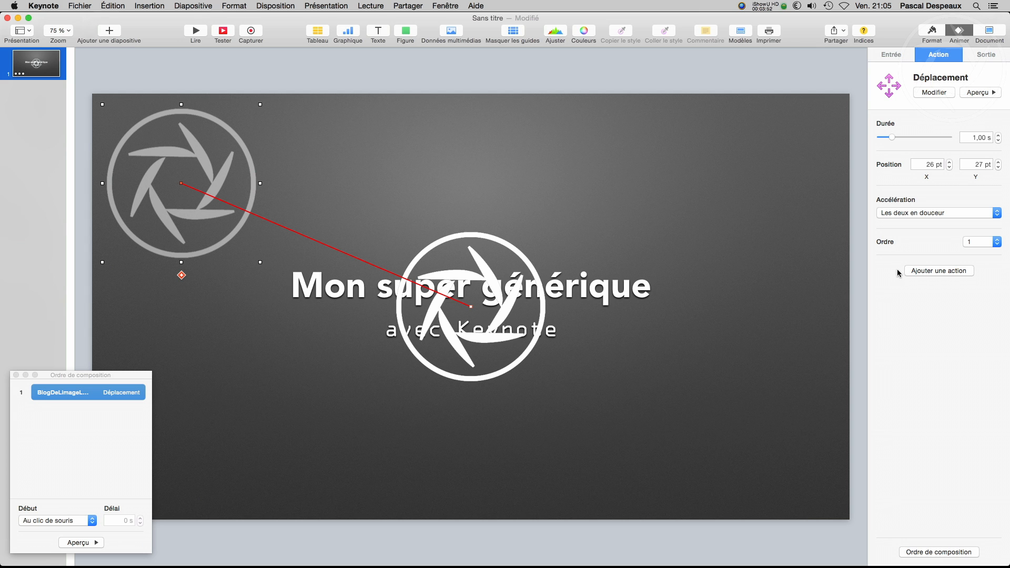
left_click(919, 273)
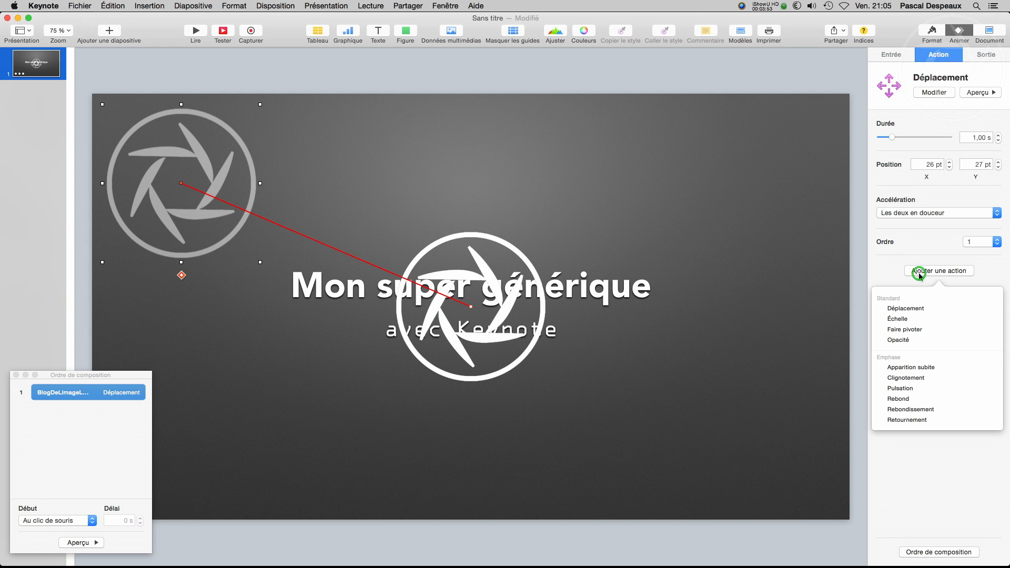
left_click(899, 319)
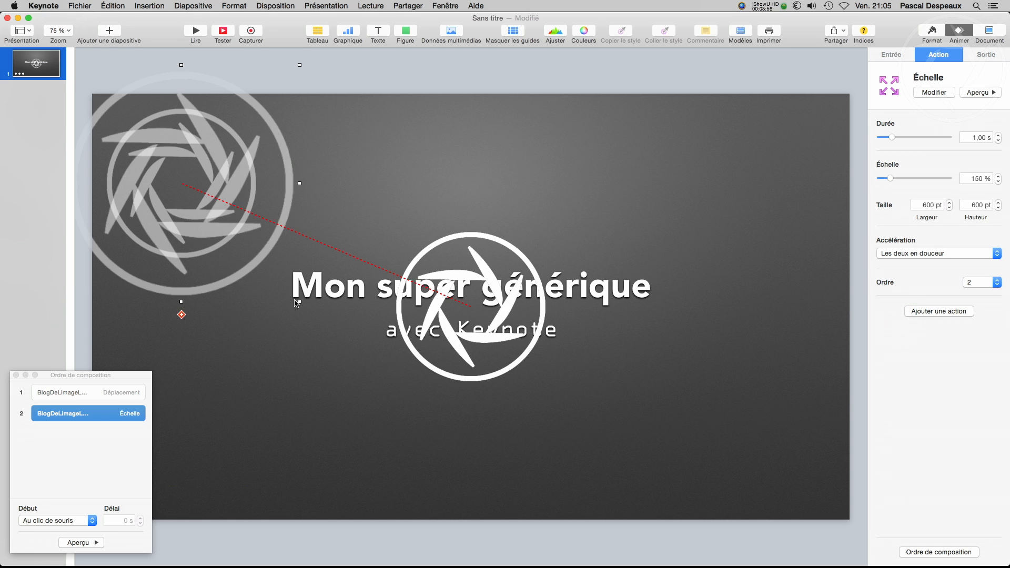
left_click_drag(299, 302, 283, 285)
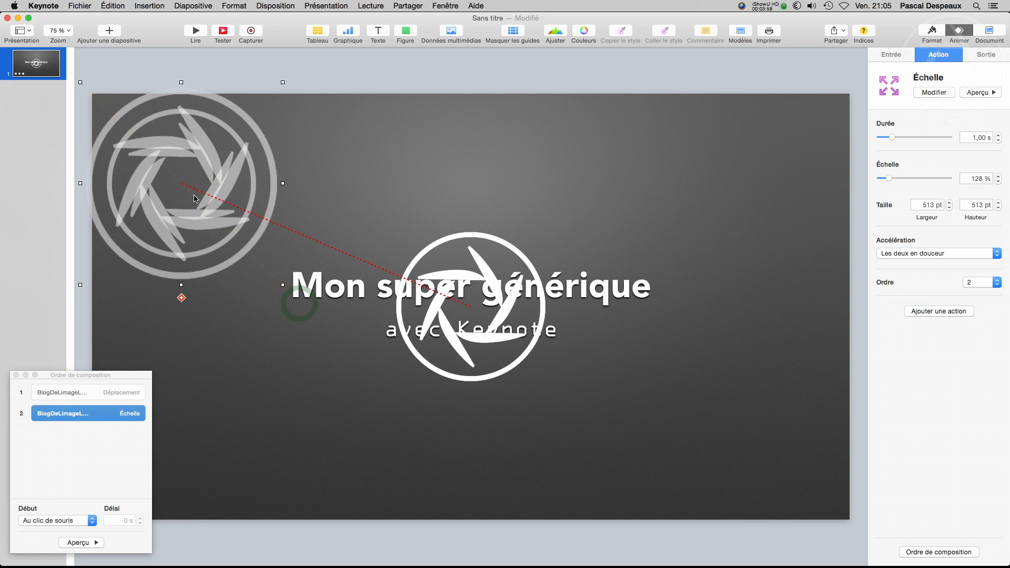
left_click_drag(184, 188, 193, 205)
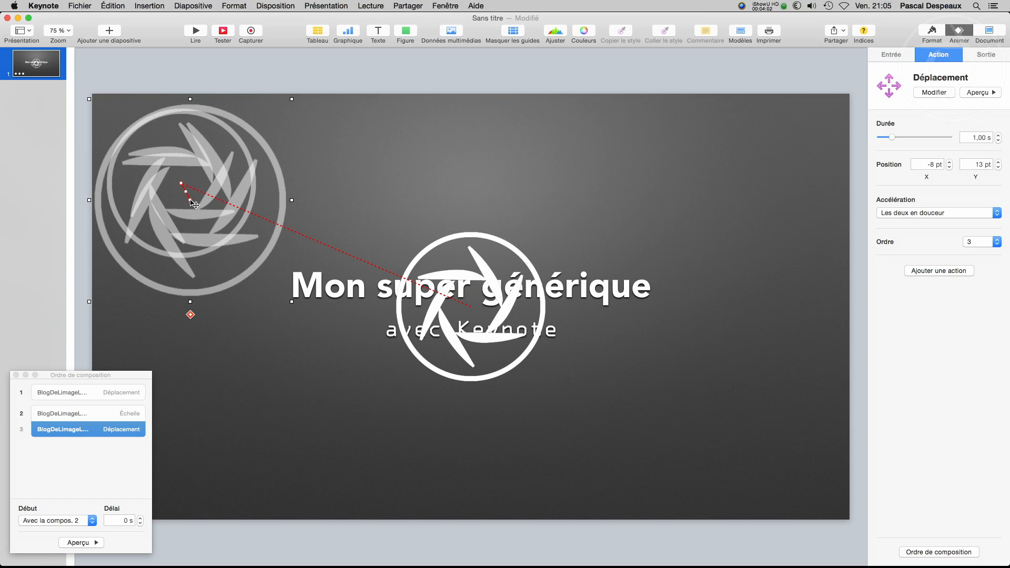
key("BackSpace")
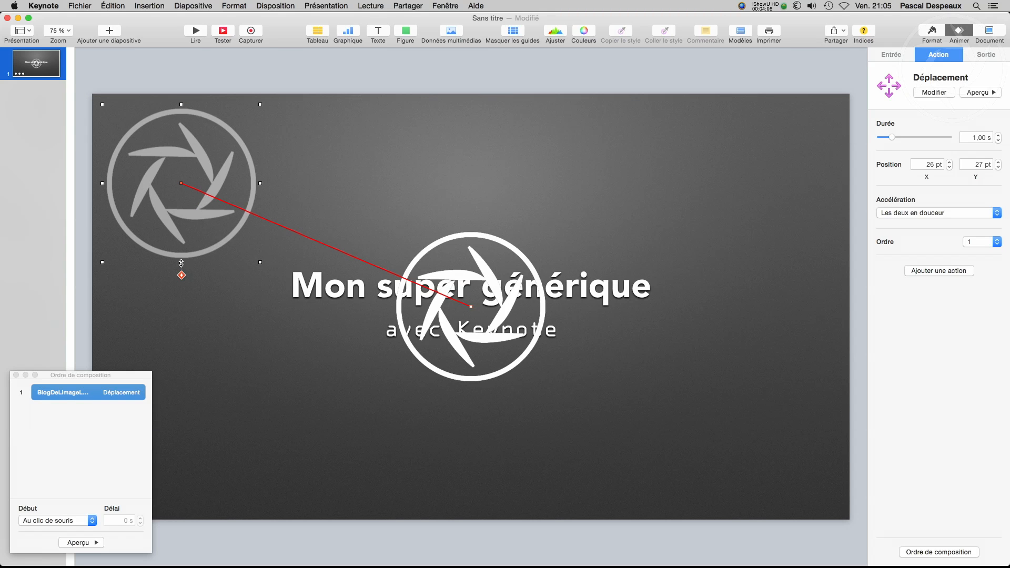
- Shrink the original logo in the middle of the slide to roughly three quarters of its size
left_click_drag(184, 187, 192, 190)
left_click(514, 247)
left_click_drag(550, 386, 509, 359)
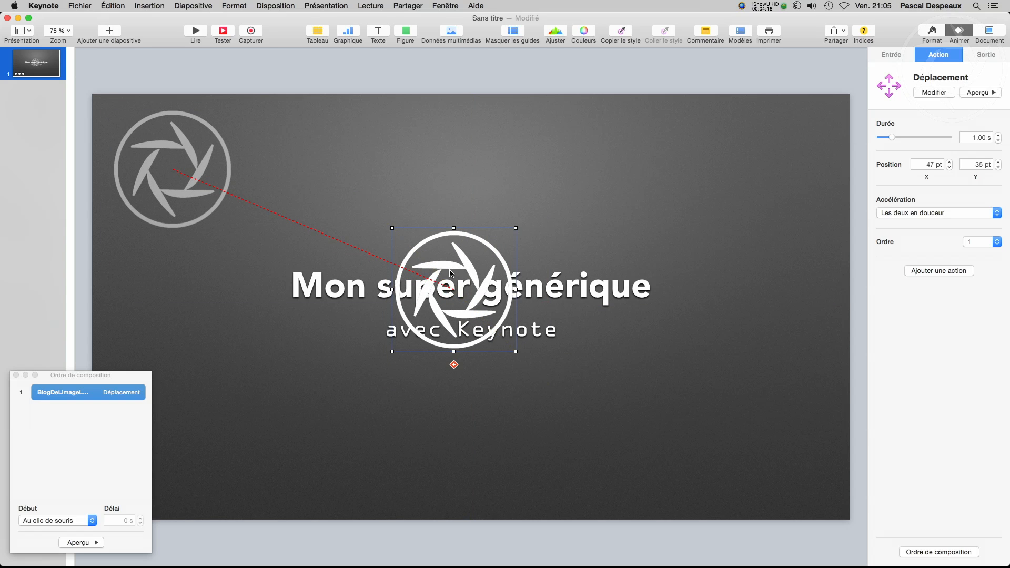
left_click(89, 398)
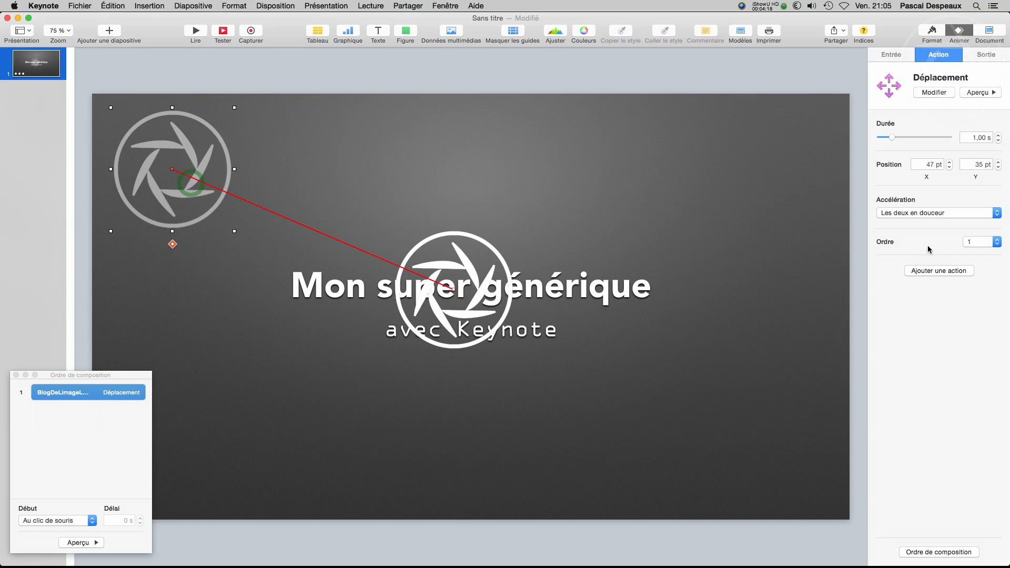
left_click(919, 273)
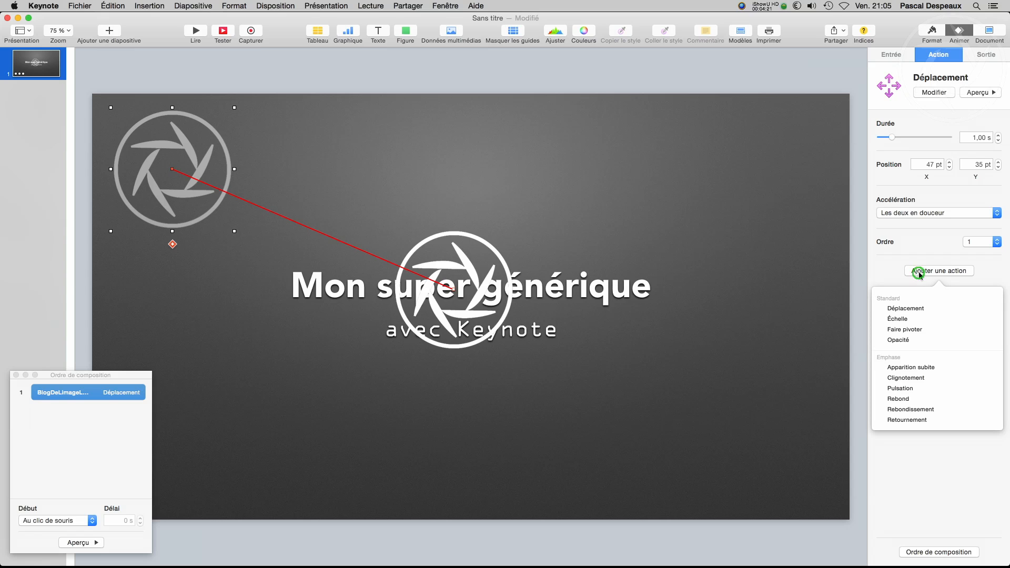
left_click(900, 319)
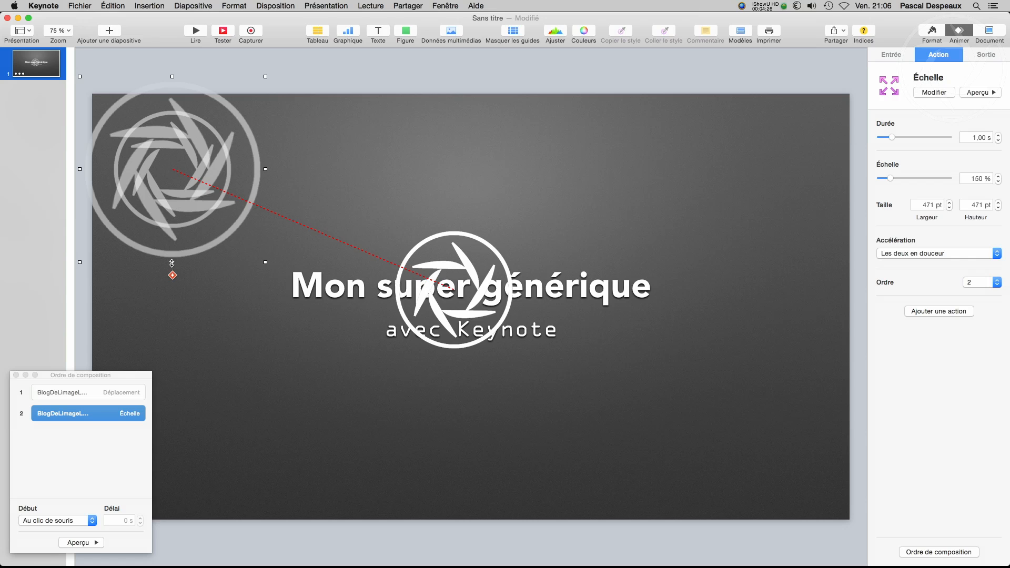
left_click_drag(174, 174, 179, 182)
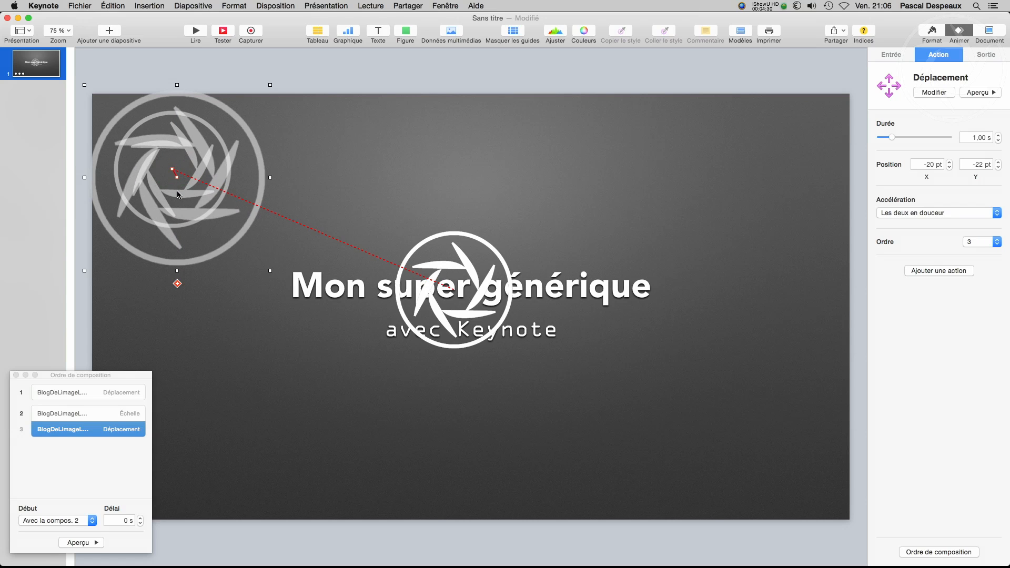
key("super+z")
key("super+z")
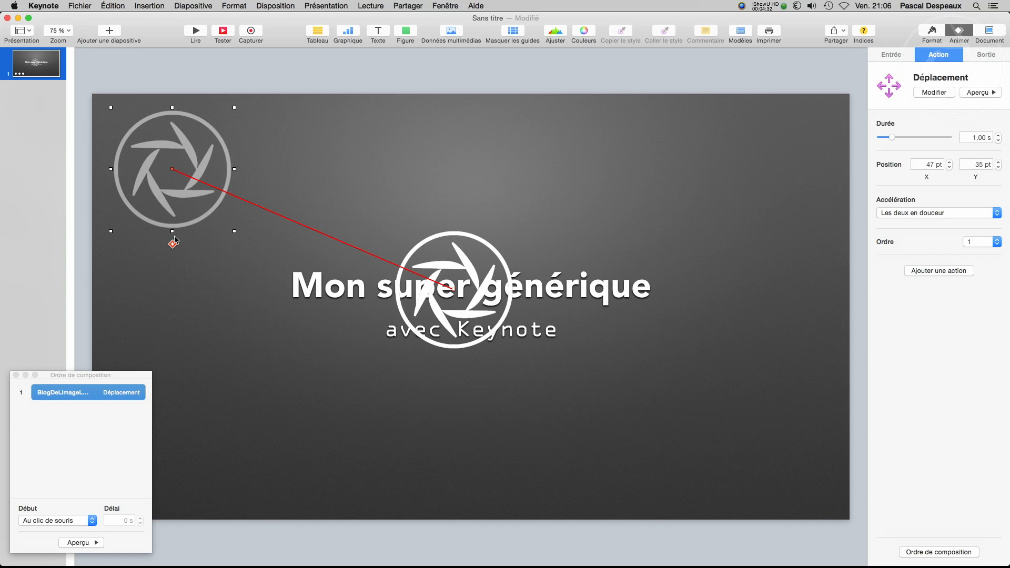
- Enlarge the logo's end-position ghost to create an Échelle action, and place it fully inside the slide's upper-left corner
left_click_drag(169, 194, 167, 195)
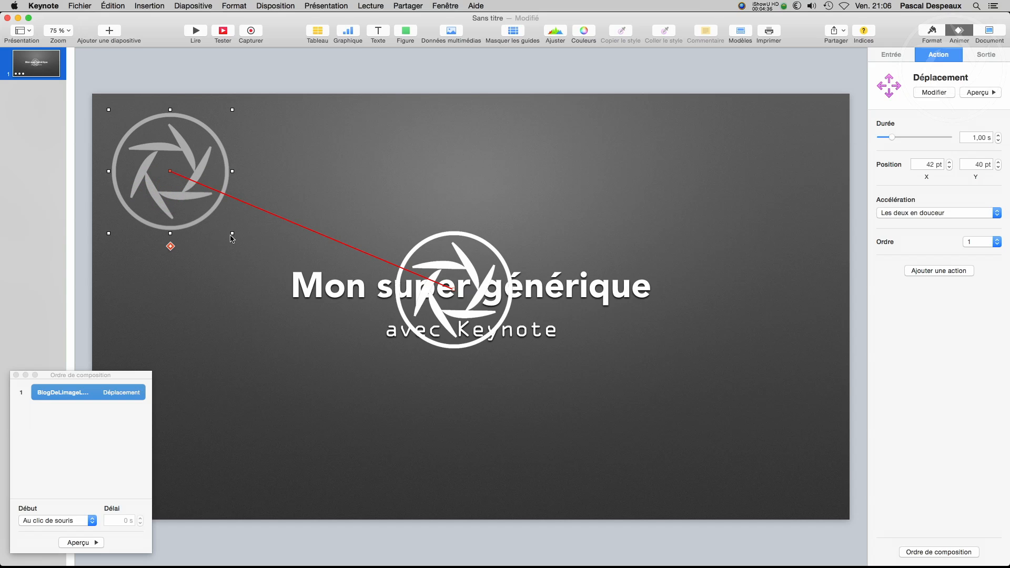
left_click_drag(232, 234, 259, 259)
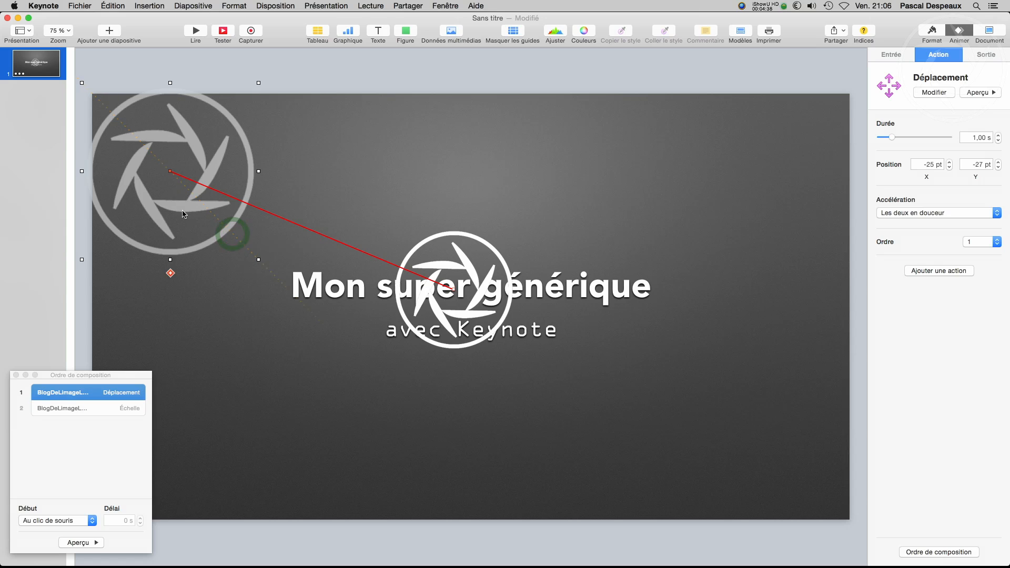
left_click_drag(181, 210, 197, 230)
- Recentre the original logo on the slide and preview its combined move and scale animation
left_click_drag(459, 254, 479, 271)
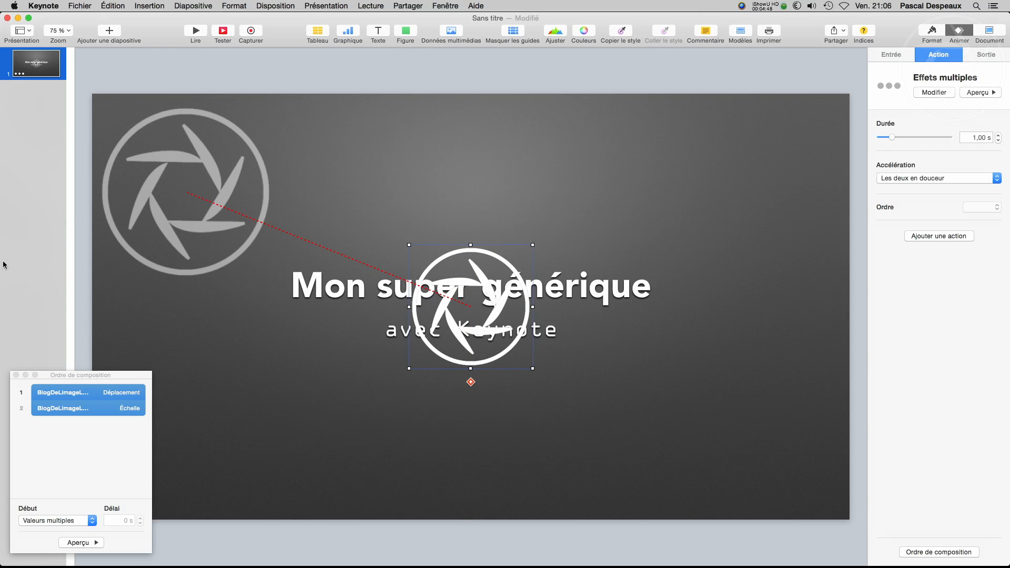
left_click(80, 541)
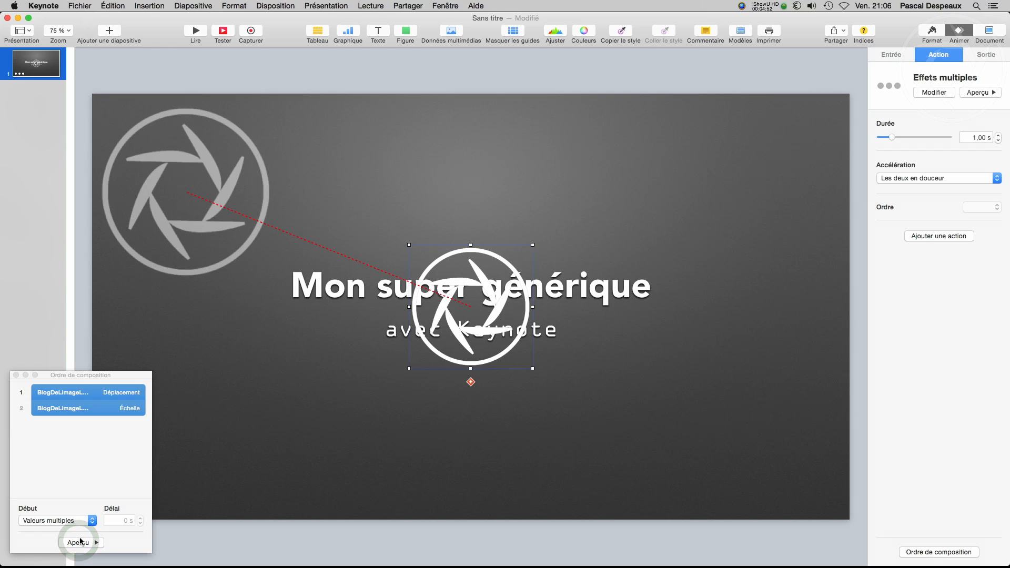
- Try the Glissé entrant and Toupie entrance effects on the title "Mon super générique"
left_click(563, 288)
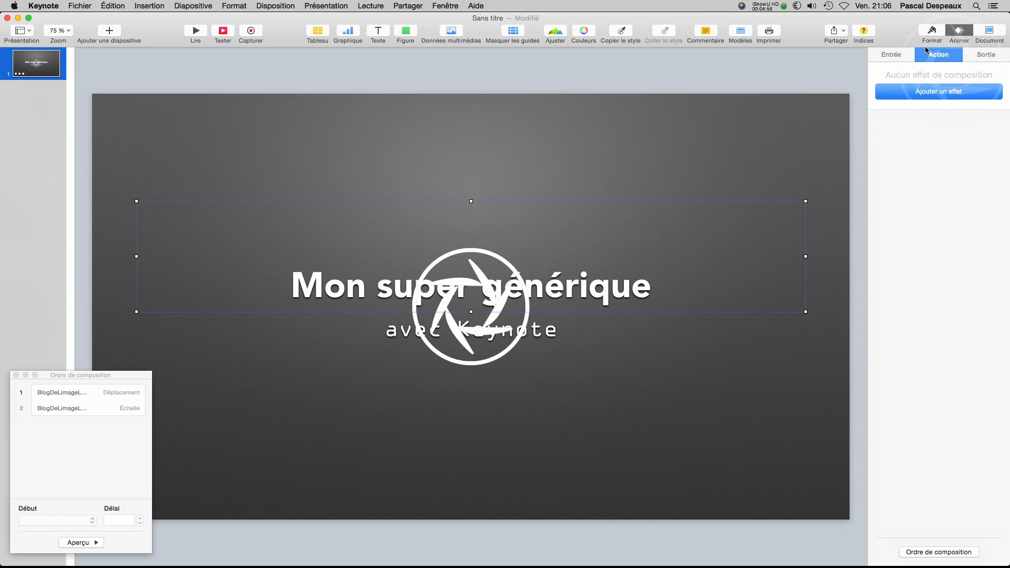
left_click(892, 56)
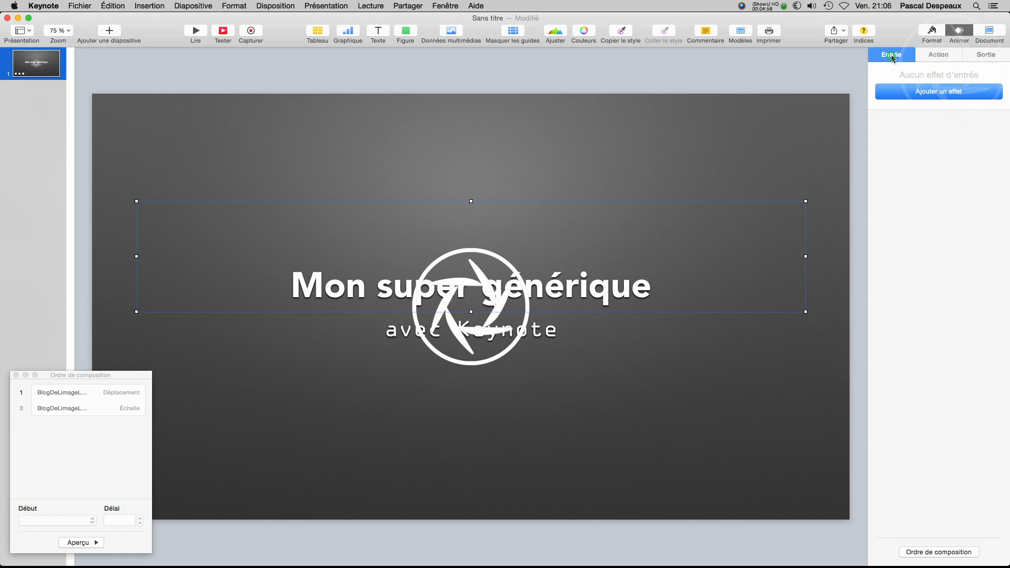
left_click(929, 94)
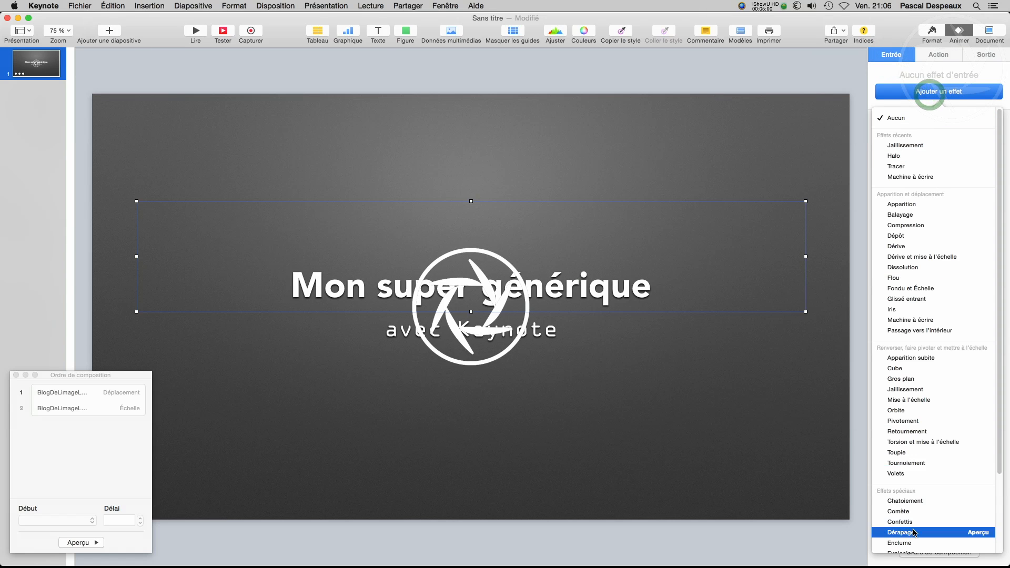
scroll(1001, 367, "down", 3)
scroll(1001, 431, "up", 1)
scroll(1004, 424, "down", 1)
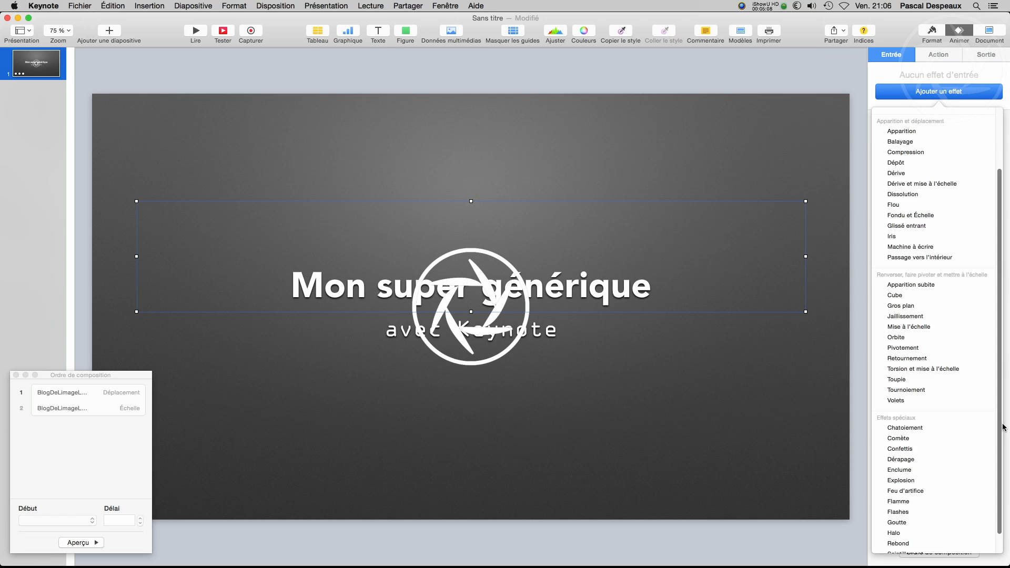
left_click(904, 226)
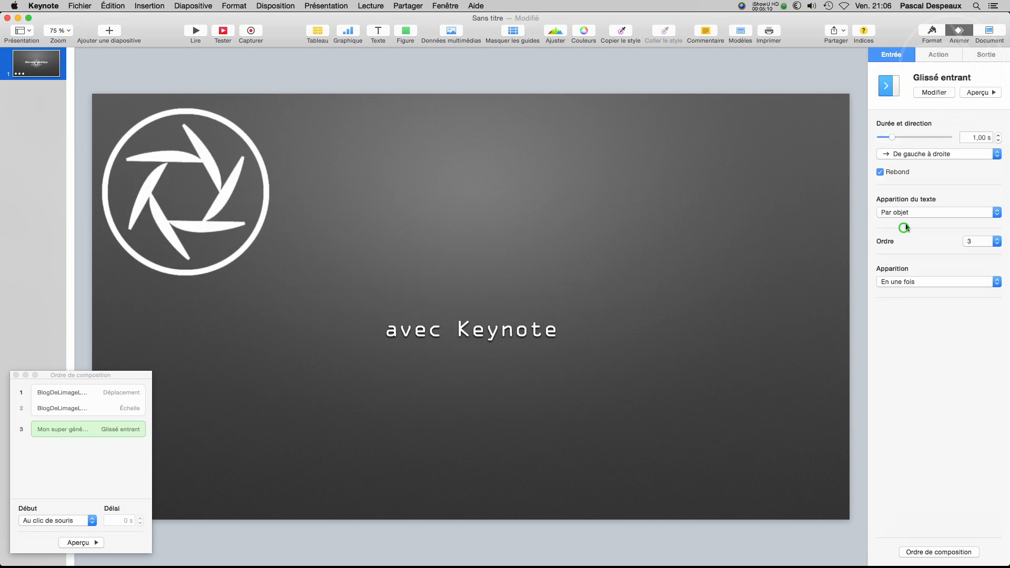
left_click(920, 92)
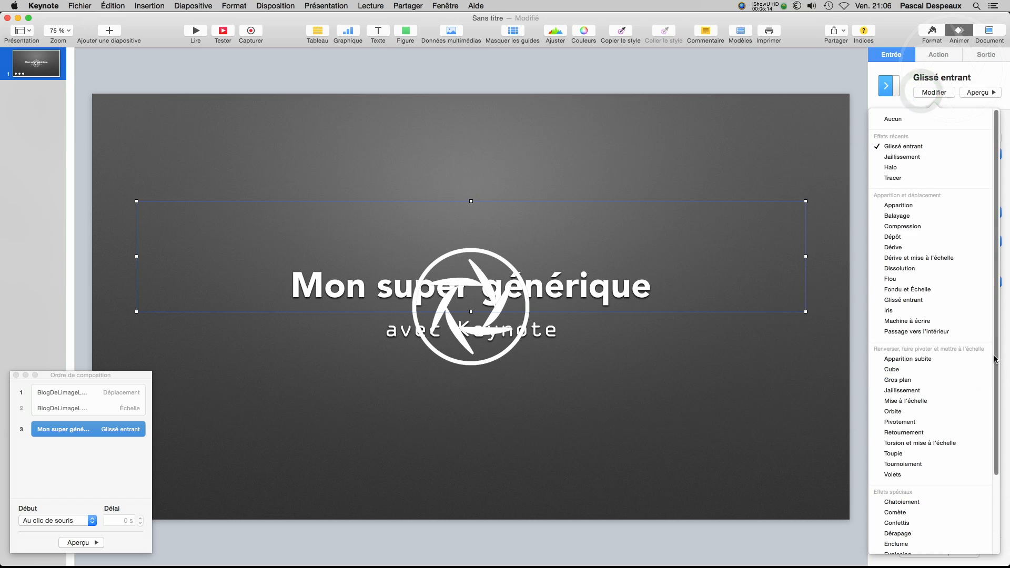
left_click(894, 453)
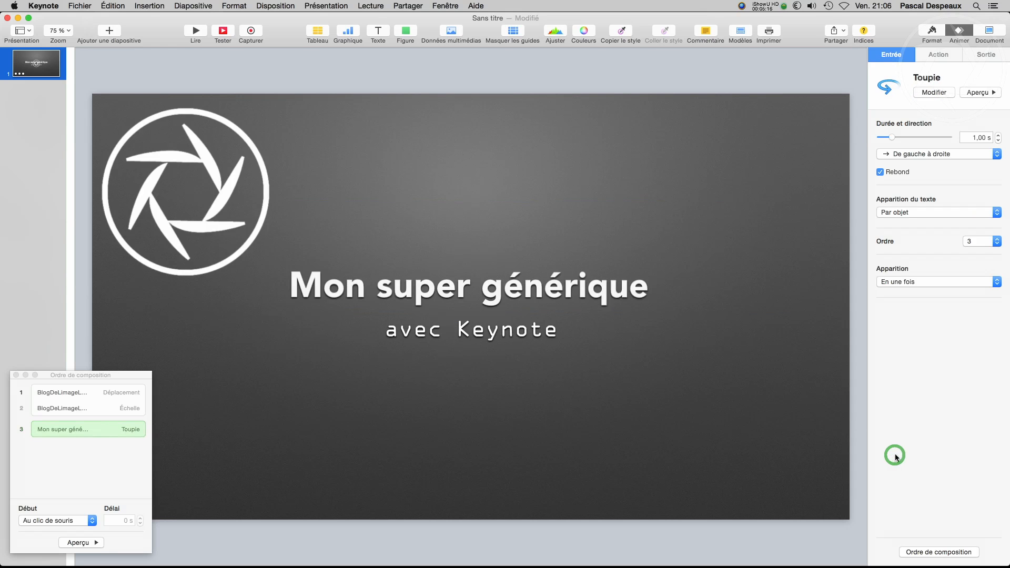
- Change the title's entrance effect to Tracer
left_click(929, 93)
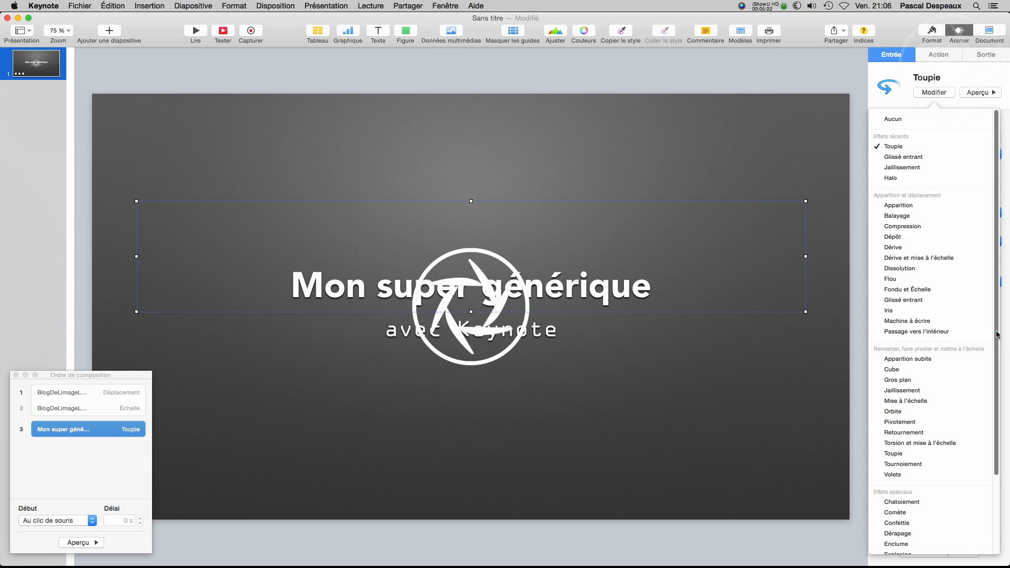
left_click_drag(995, 332, 995, 410)
left_click(942, 543)
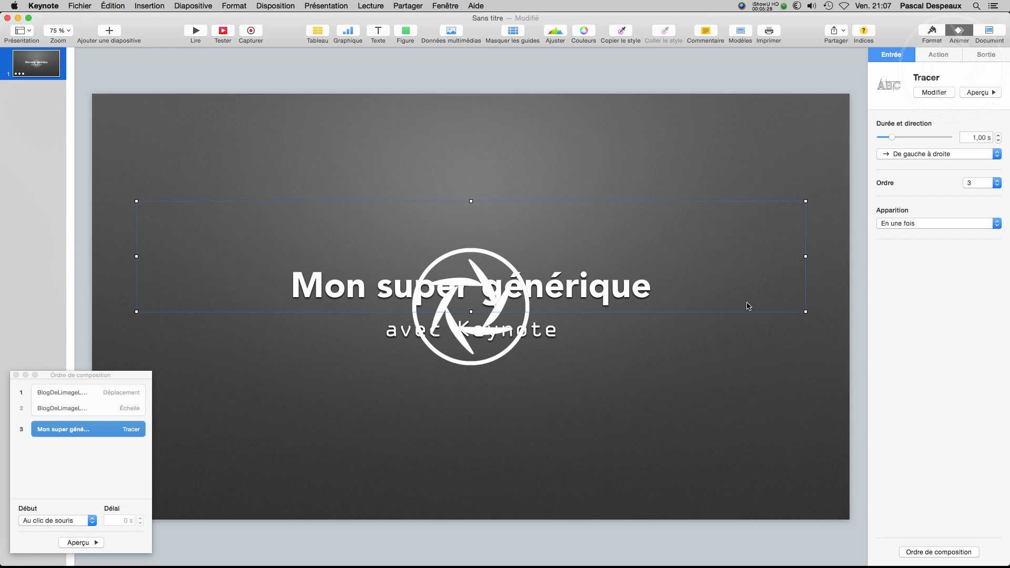
- Add the Halo entrance effect to the subtitle "avec Keynote"
left_click(548, 337)
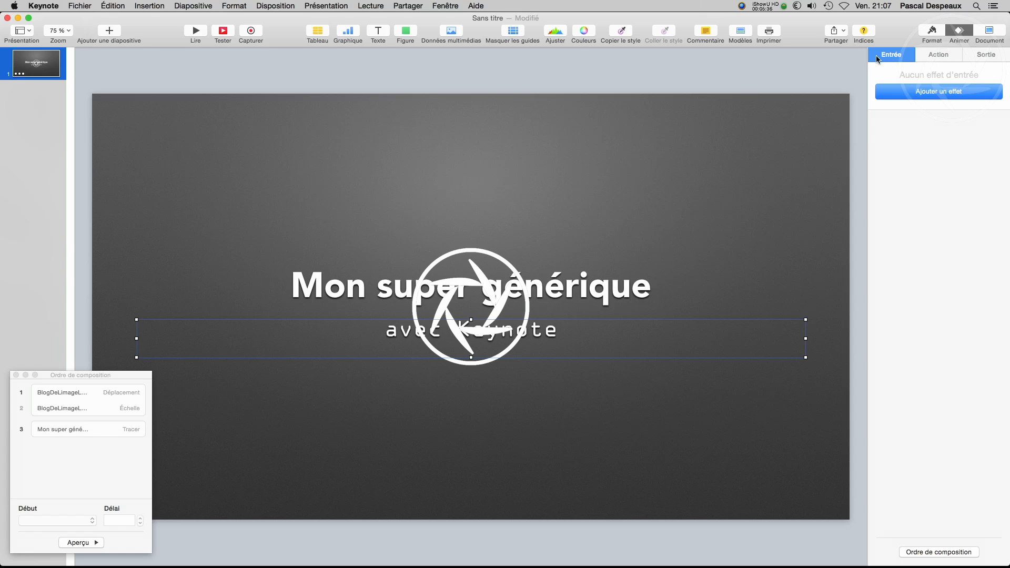
left_click(929, 93)
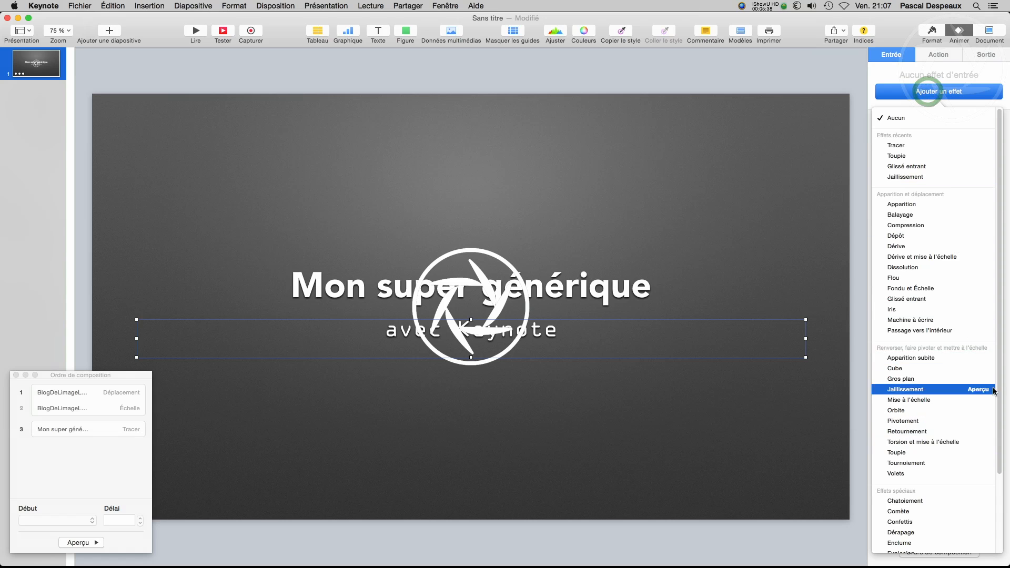
left_click_drag(999, 380, 999, 526)
left_click(893, 512)
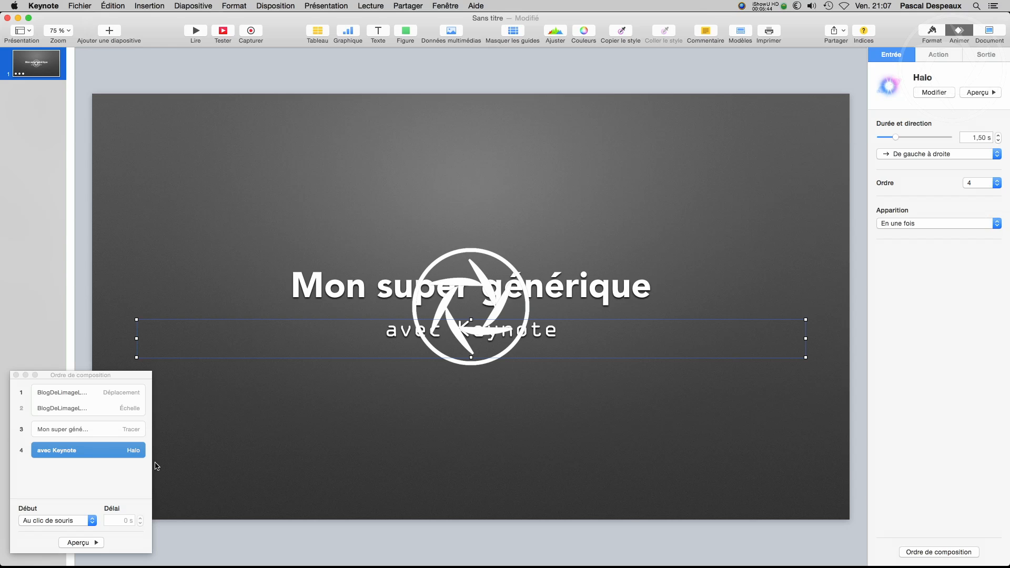
- Set the title's Tracer build to start automatically after build 2 (Après la compos. 2)
left_click(72, 392)
left_click(64, 428)
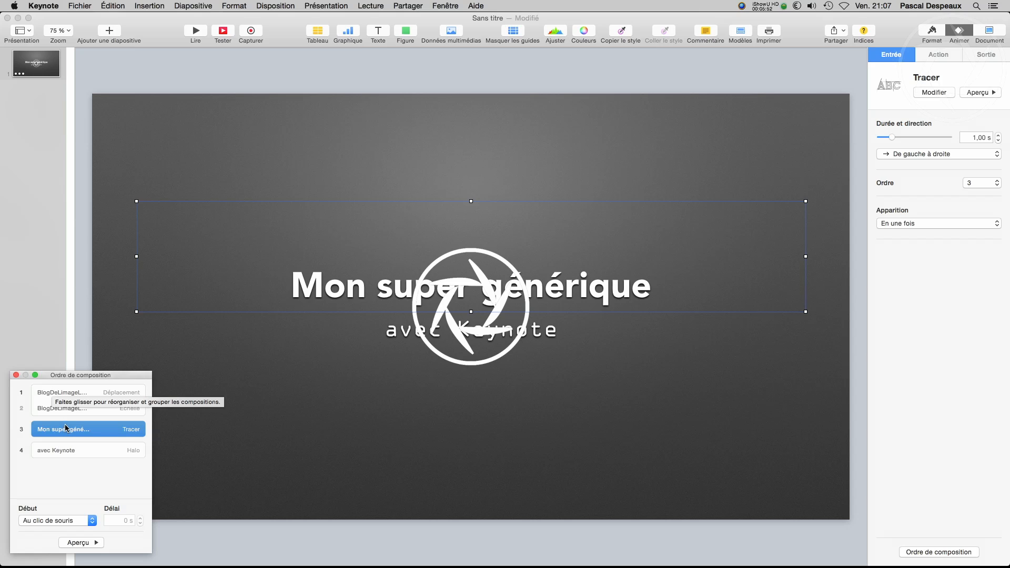
left_click(92, 521)
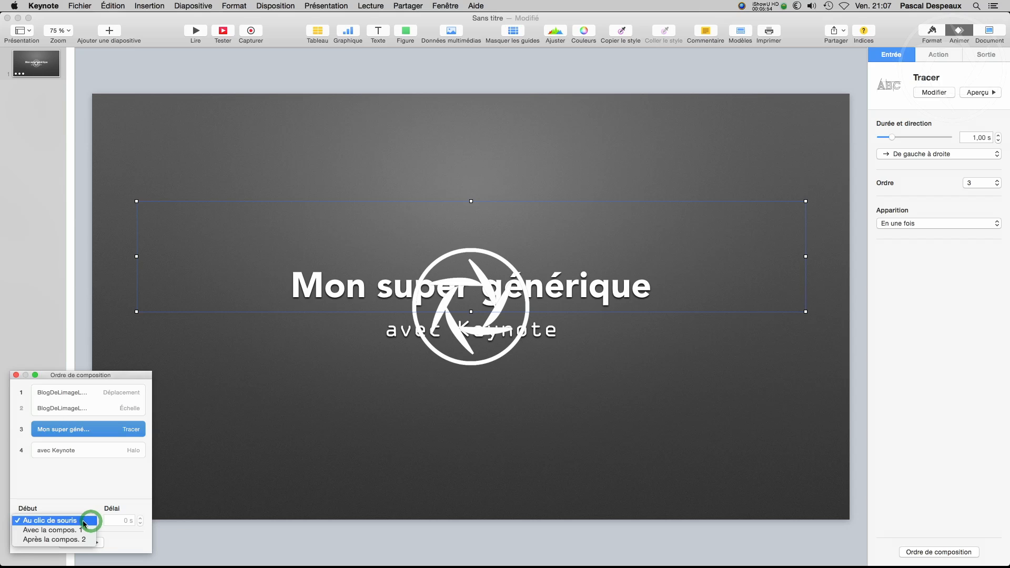
left_click(75, 540)
- Set the subtitle's Halo build to start after build 3 (Après la compos. 3) and preview the sequence
left_click(73, 446)
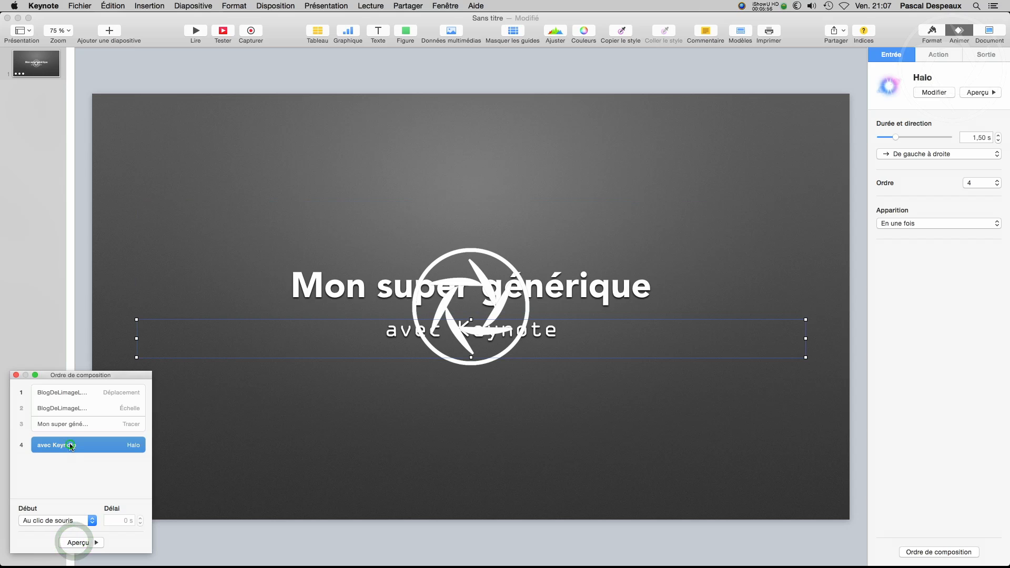
left_click(92, 521)
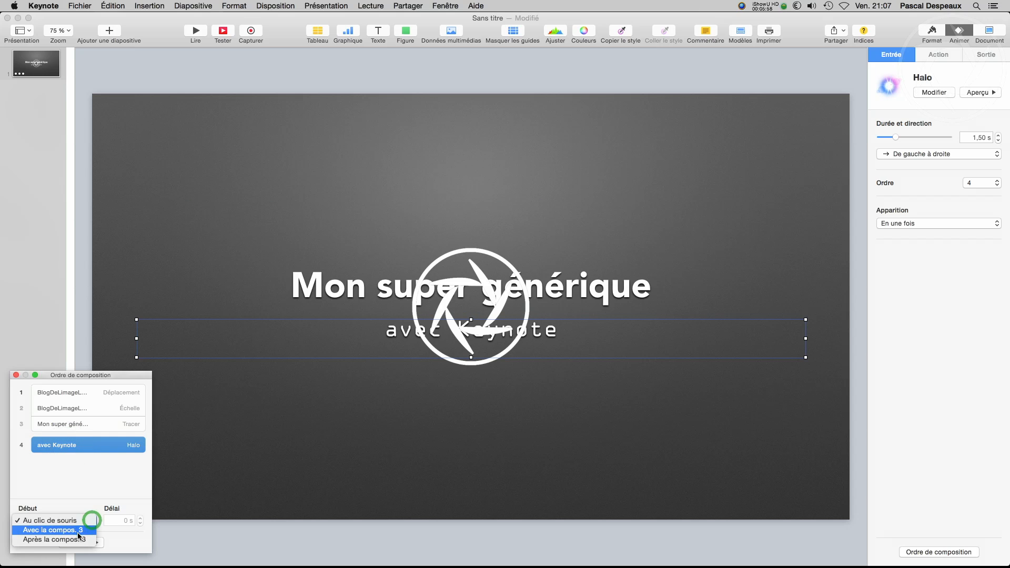
left_click(76, 540)
left_click(89, 545)
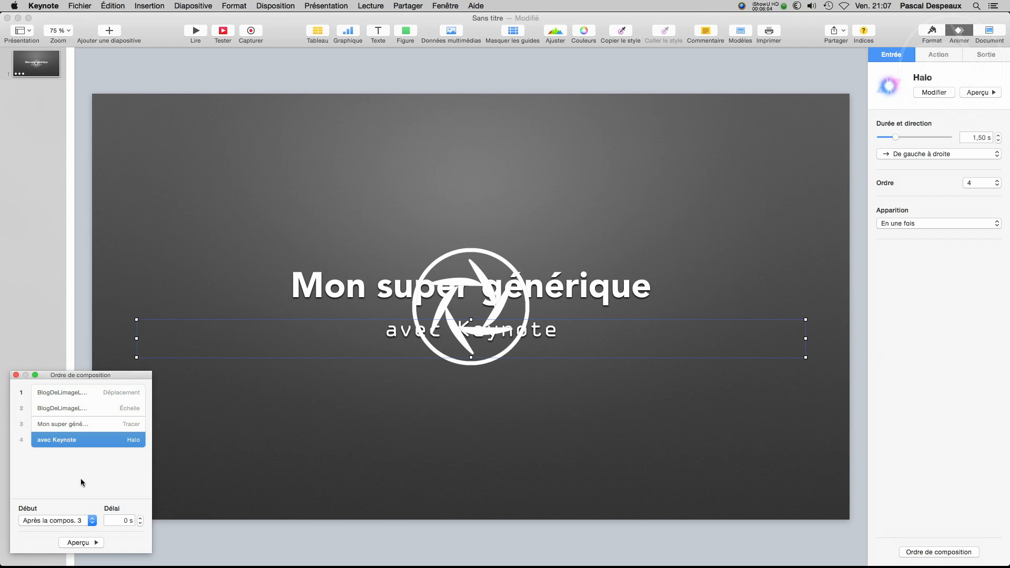
- Preview the build sequence and add the Dissolution entrance effect to the logo
left_click(81, 542)
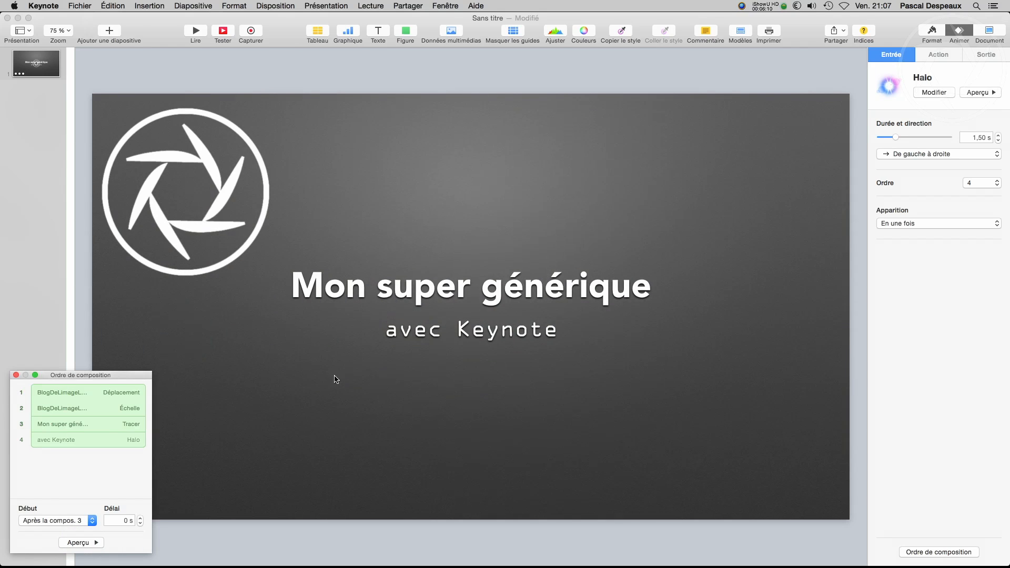
left_click(474, 265)
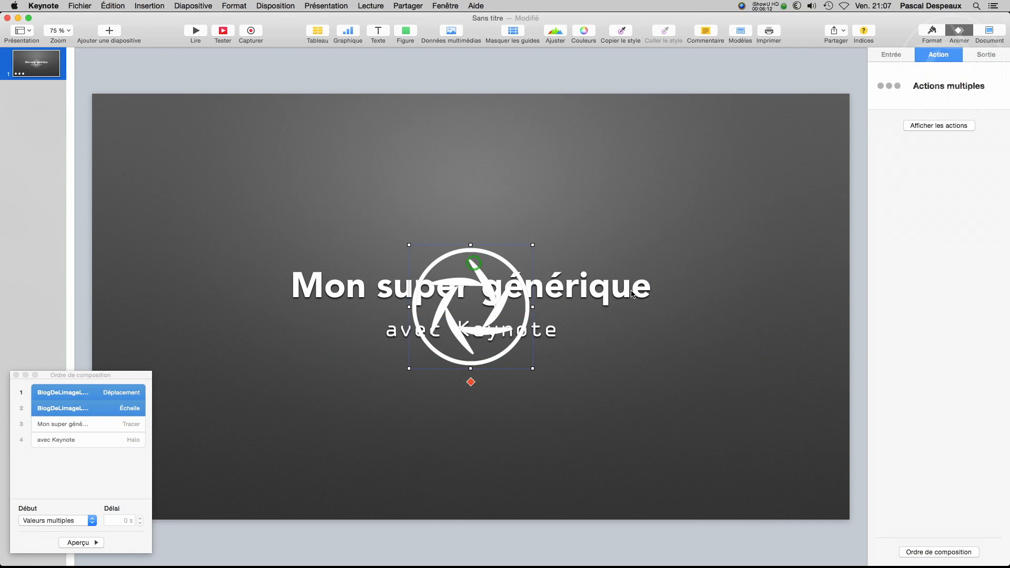
left_click(888, 55)
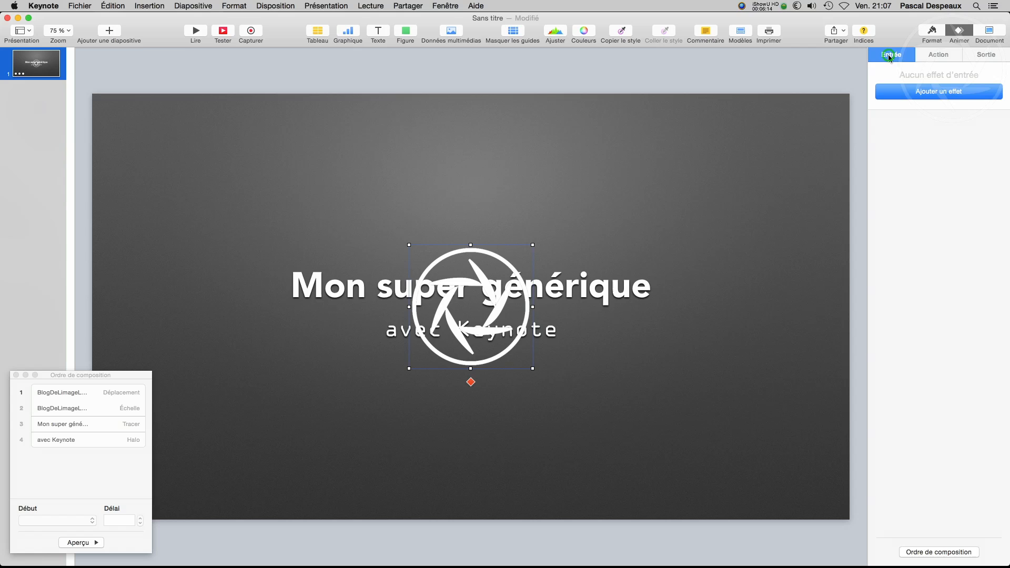
left_click(931, 99)
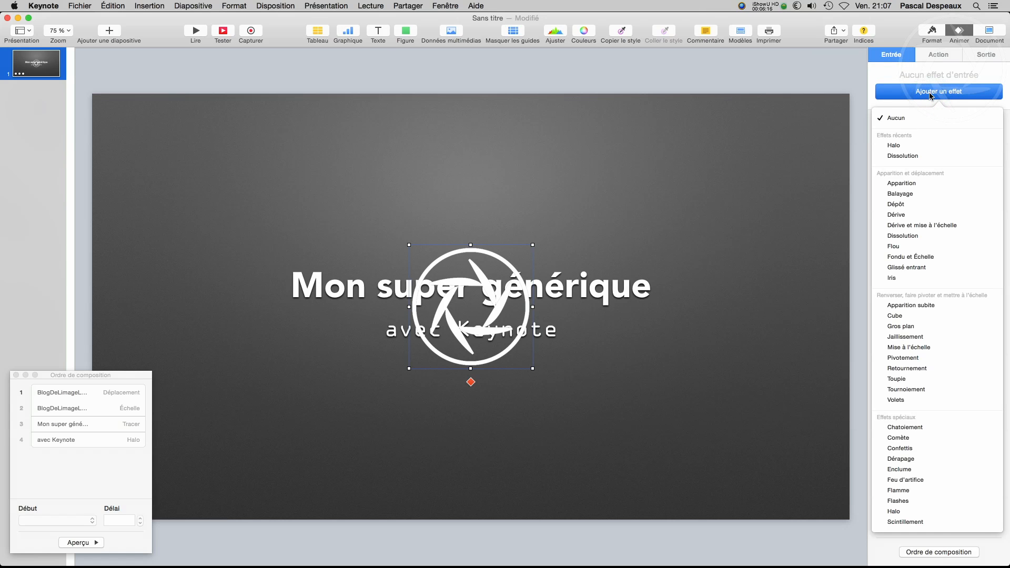
left_click(913, 156)
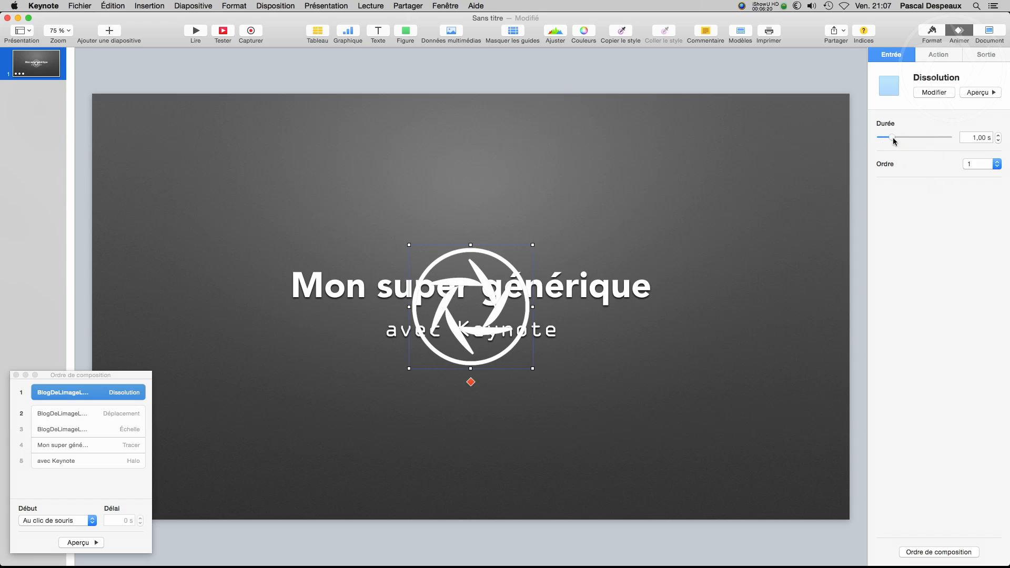
left_click_drag(899, 141, 895, 139)
- Set the logo's Déplacement build to start after build 1 (Après la compos. 1) and preview the full sequence
left_click(63, 417)
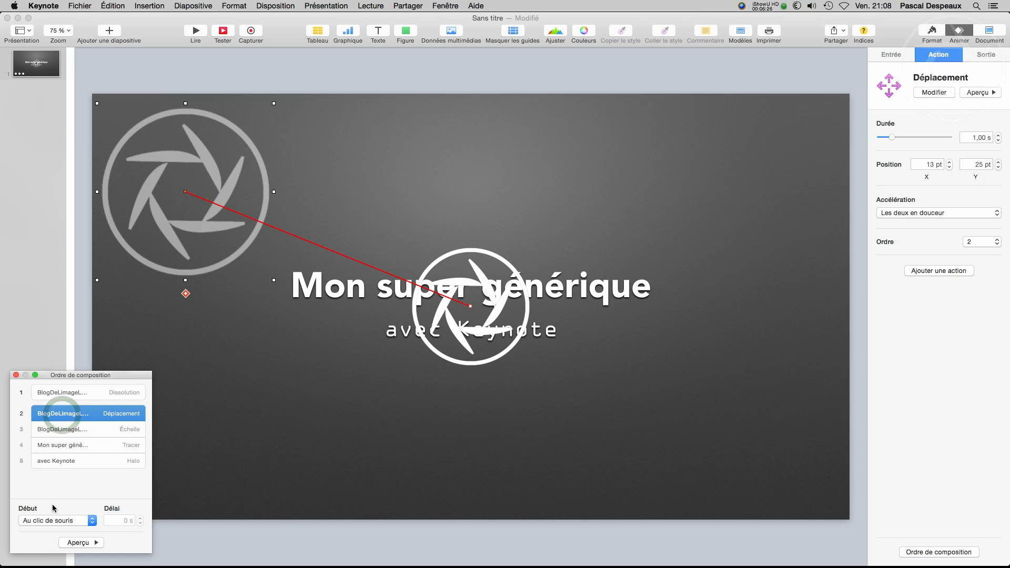
left_click(53, 520)
left_click(54, 530)
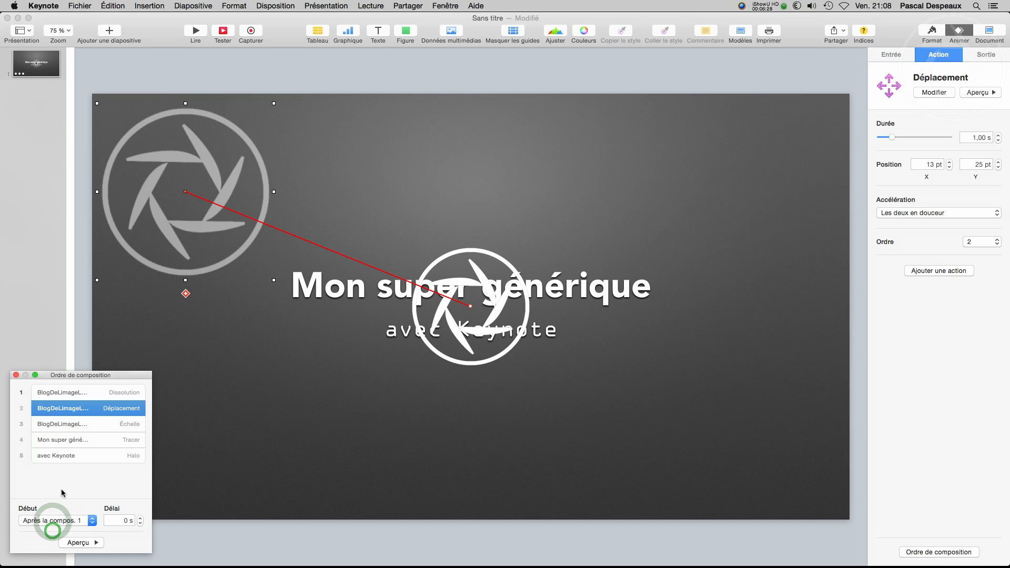
left_click(62, 484)
left_click(67, 545)
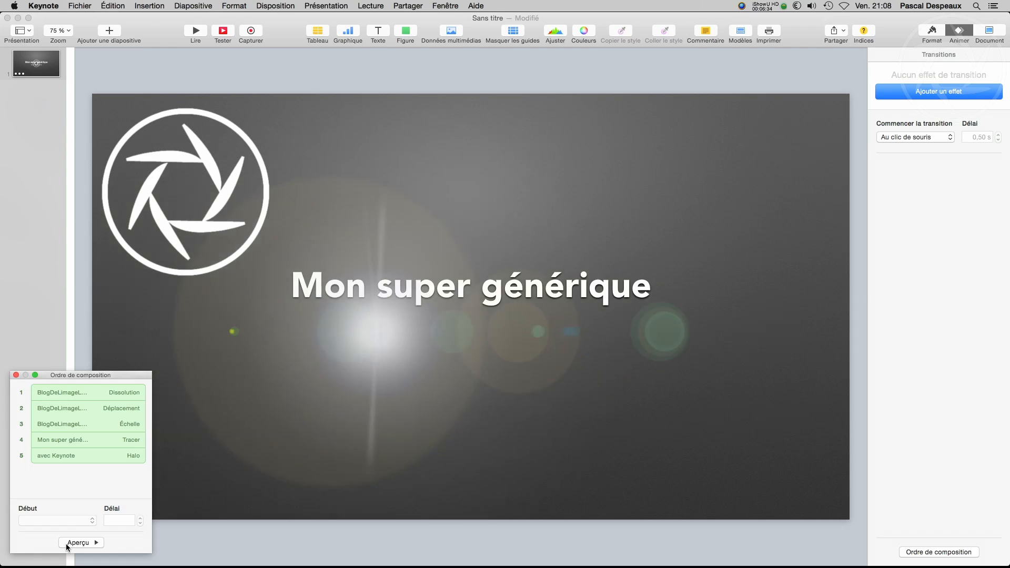
- Show Keynote's version information window and capture a screenshot of just the Keynote lectern icon
left_click(49, 9)
left_click(48, 19)
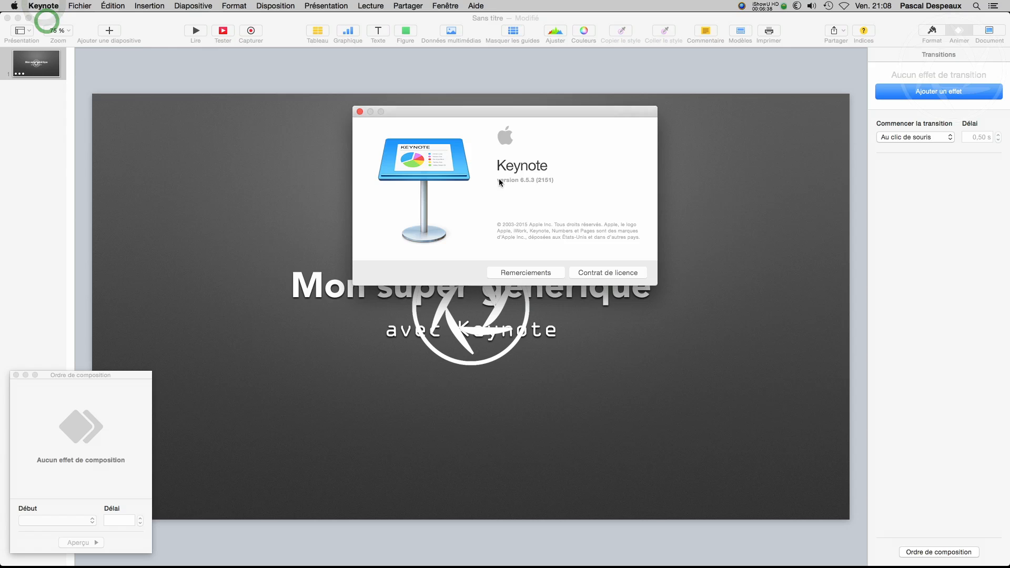
key("super+shift+4")
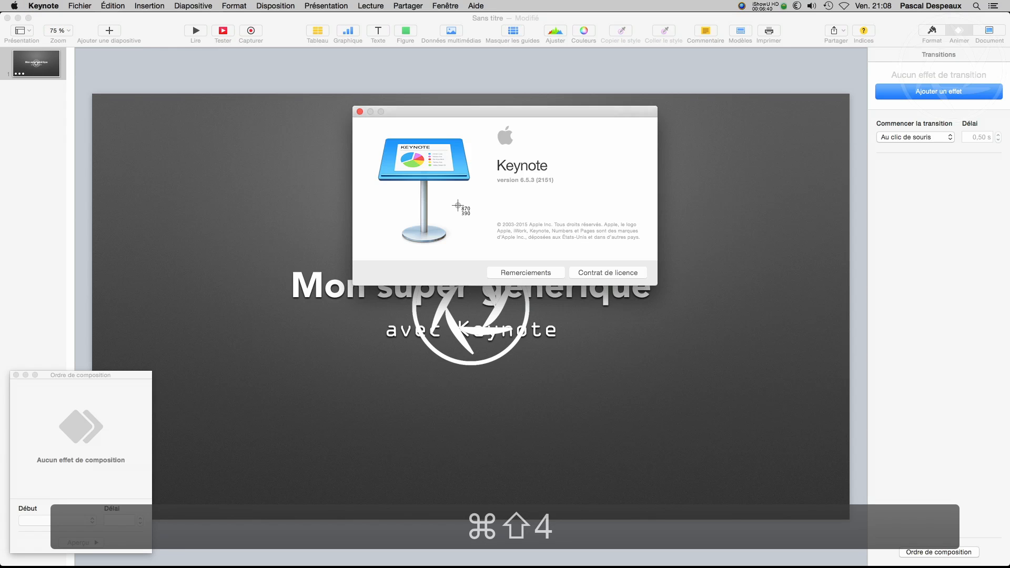
left_click_drag(365, 125, 483, 253)
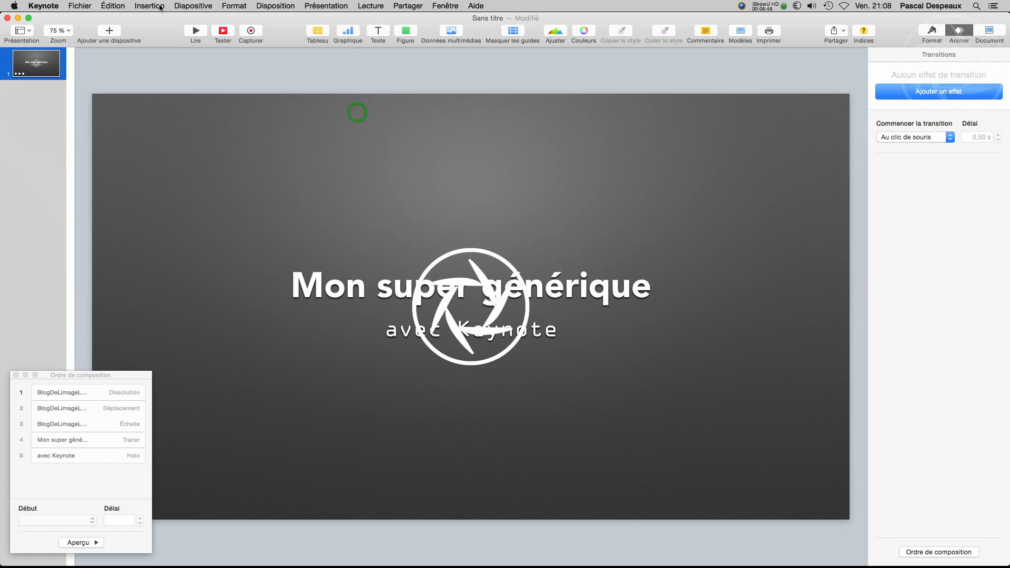
- Insert the new screen capture from the Bureau folder and place it below and to the right of the subtitle
left_click(112, 5)
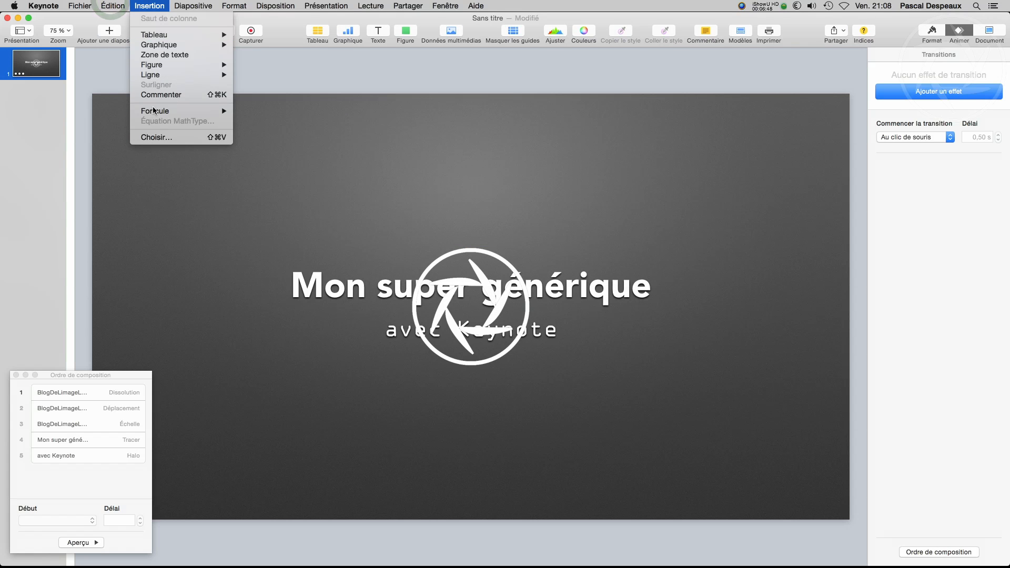
left_click(157, 137)
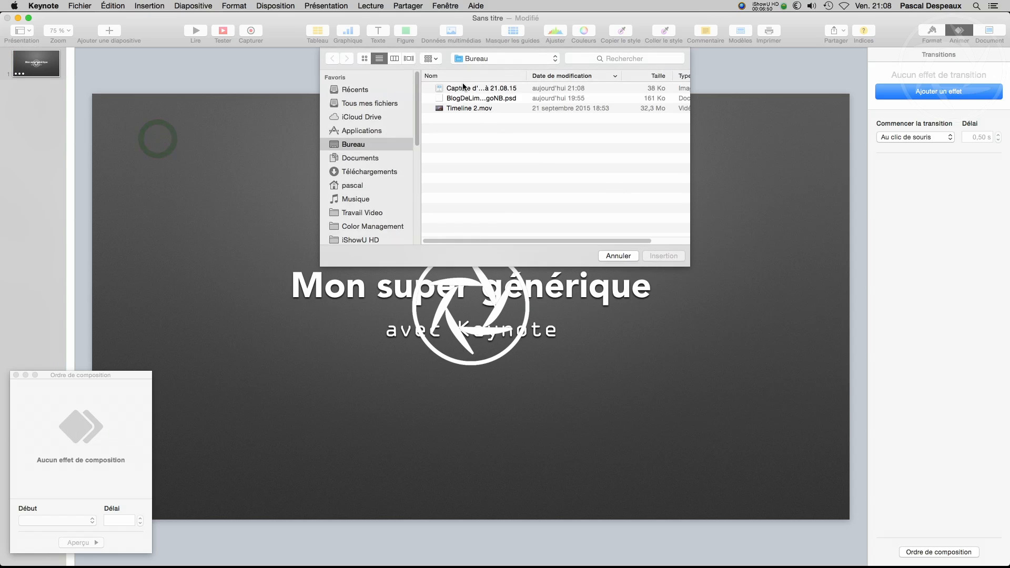
left_click(463, 89)
left_click(663, 256)
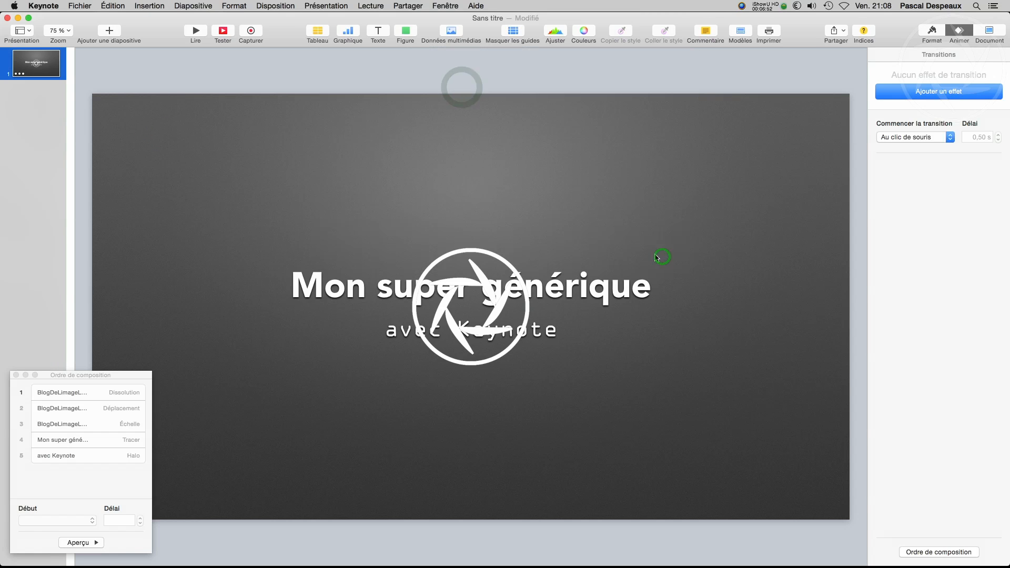
left_click_drag(470, 301, 603, 410)
- Remove the white background around the lectern icon image with Alpha instantané
left_click(929, 31)
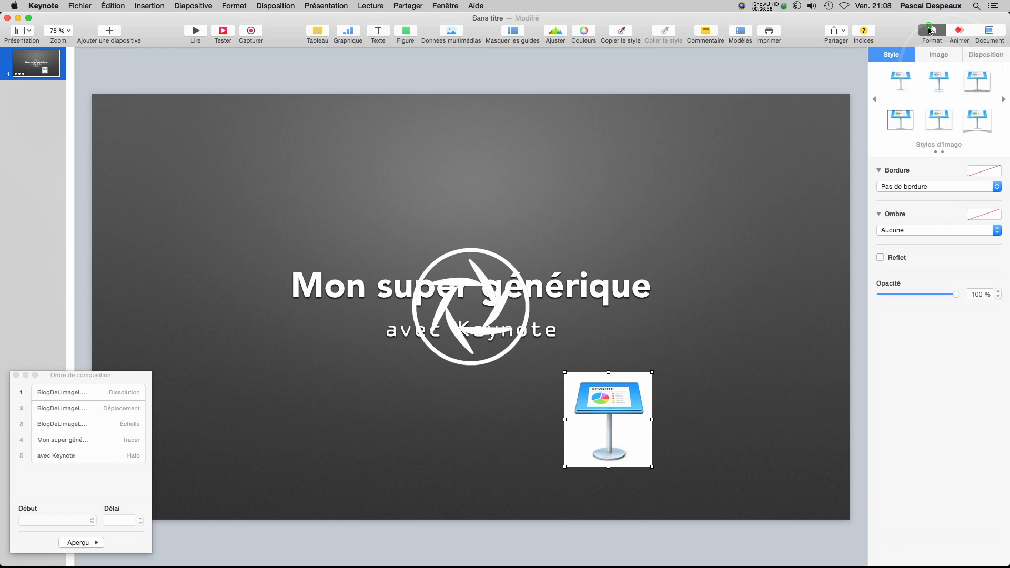
left_click(938, 55)
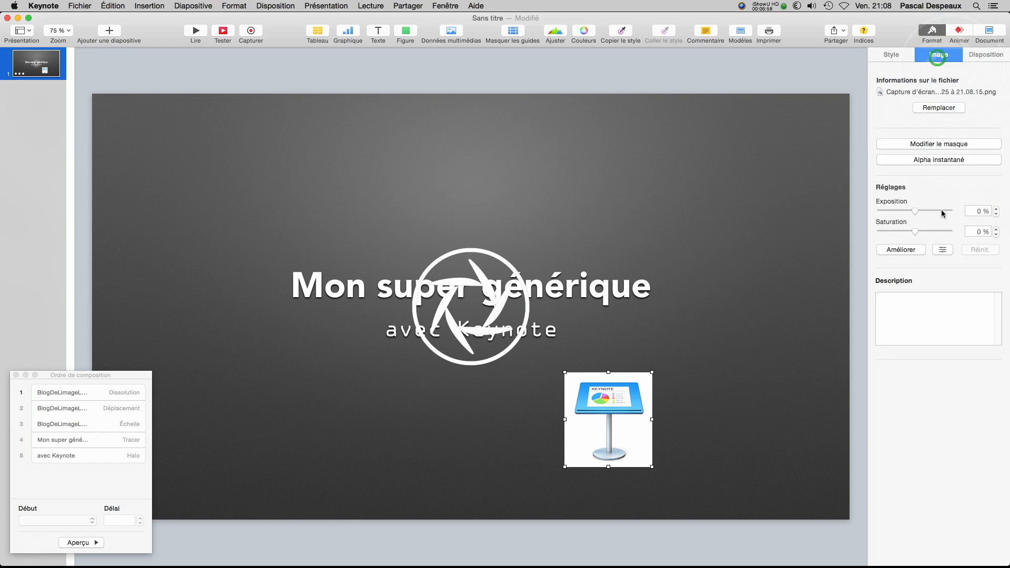
left_click(951, 160)
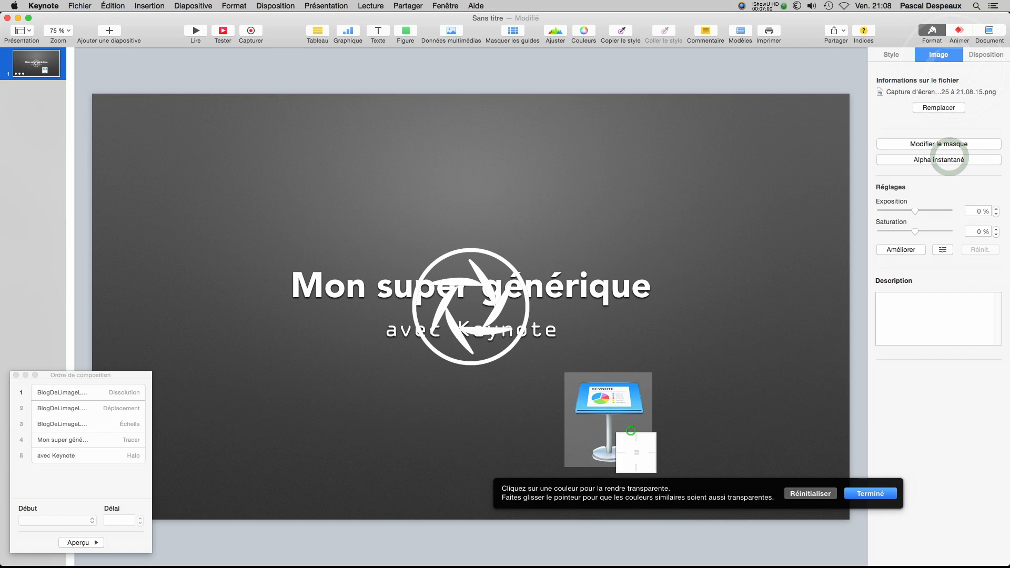
left_click(865, 493)
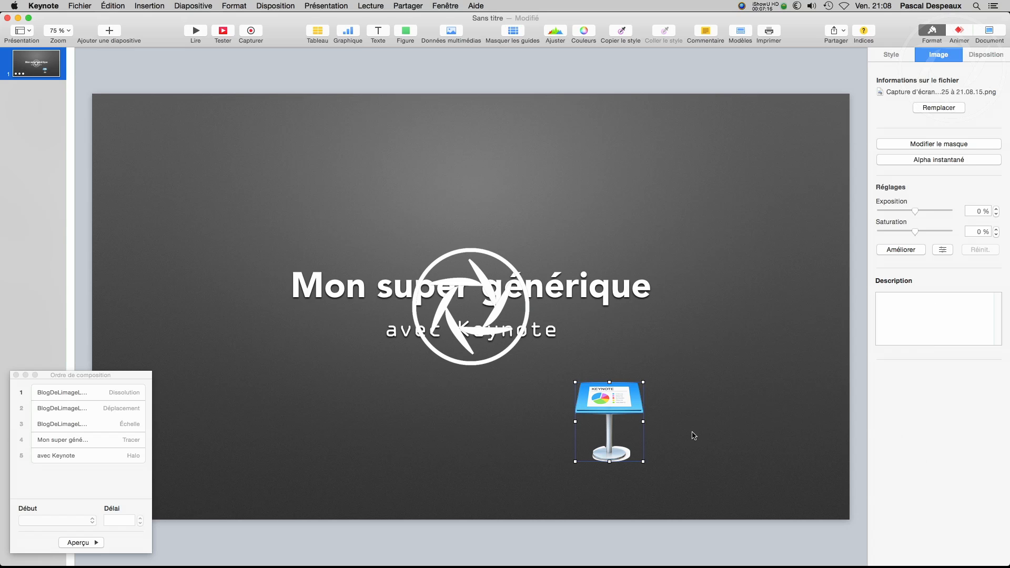
left_click(100, 473)
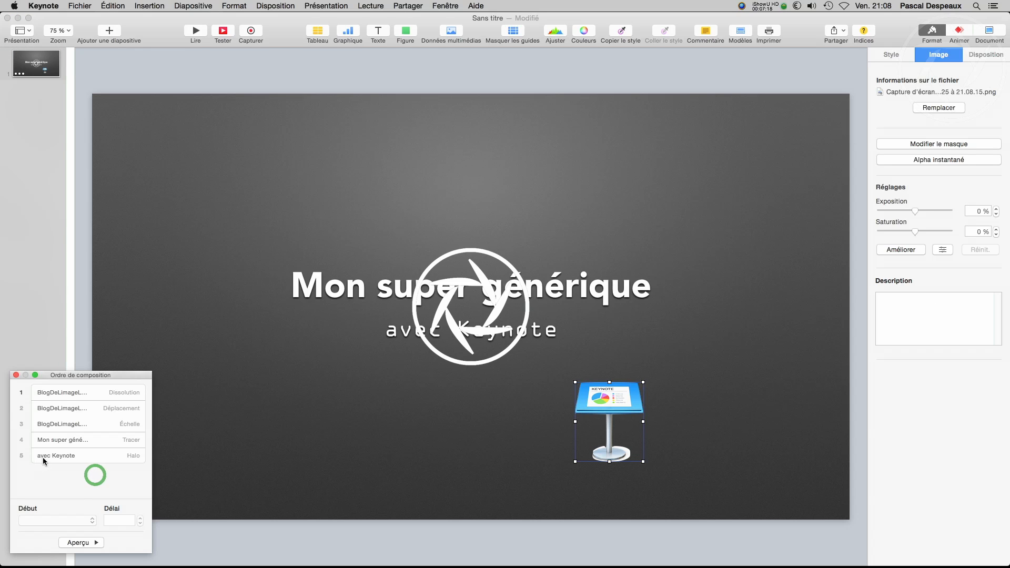
left_click(45, 459)
left_click(55, 442)
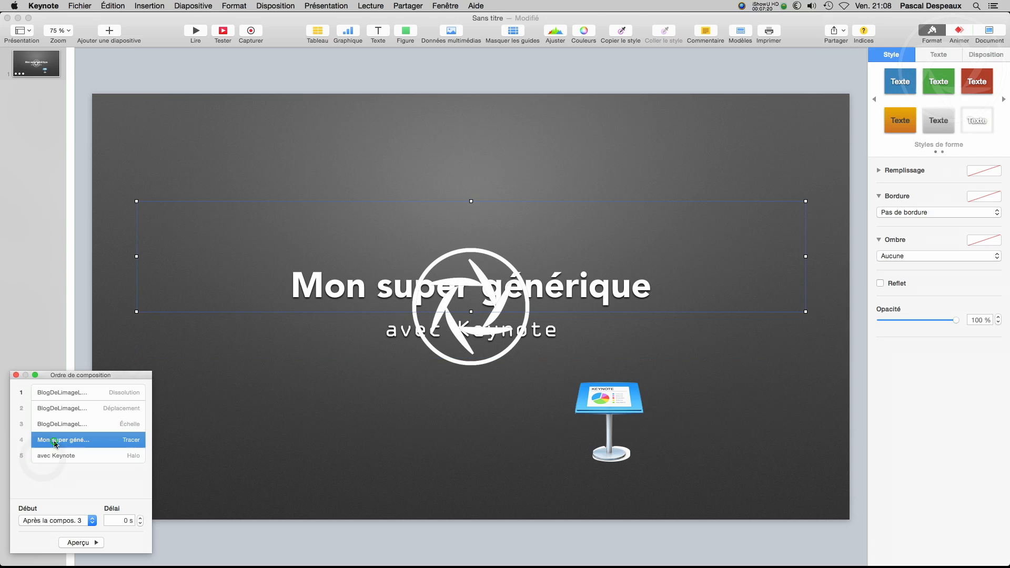
- Add the Jaillissement entrance effect to the lectern icon image
left_click(610, 417)
left_click(611, 405)
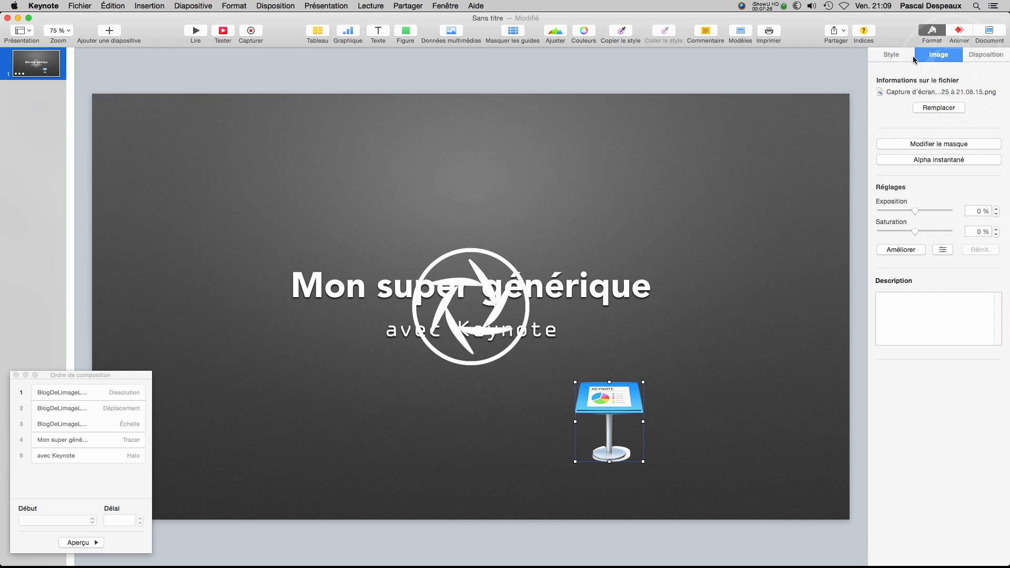
left_click(960, 33)
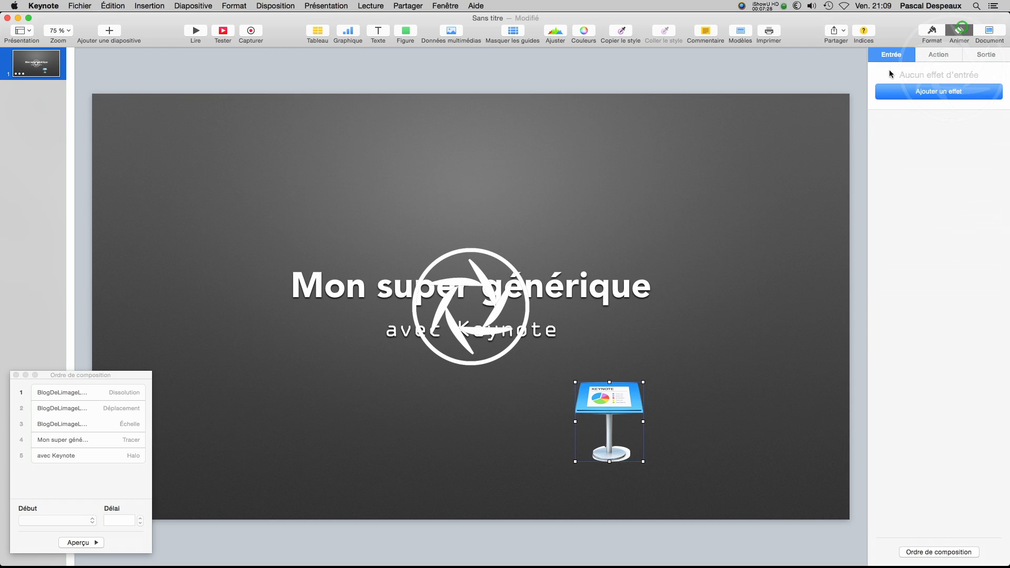
left_click(916, 92)
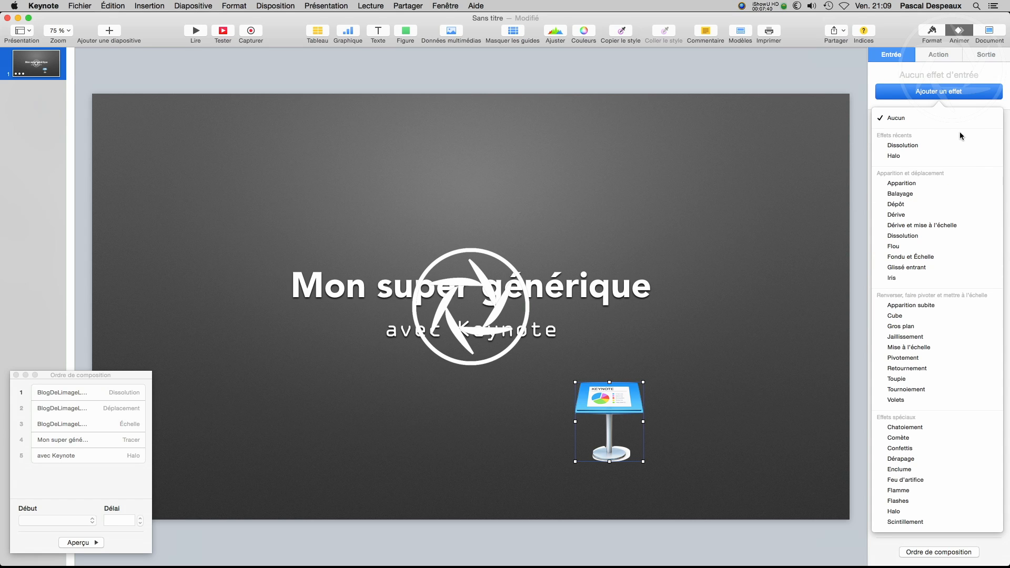
left_click(897, 338)
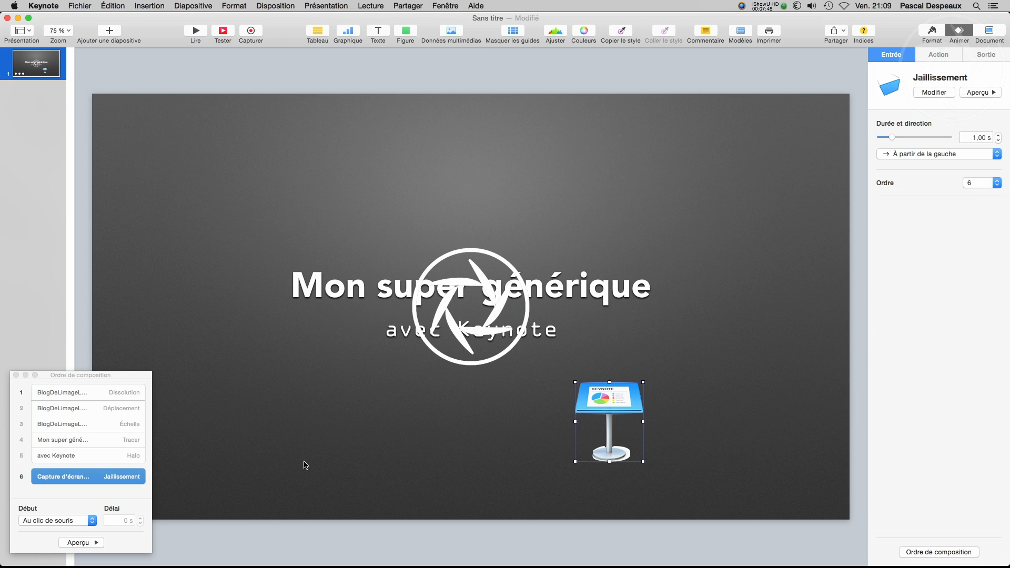
- Set the icon's Jaillissement build to start after build 5 (Après la compos. 5) and preview the whole sequence
left_click(62, 521)
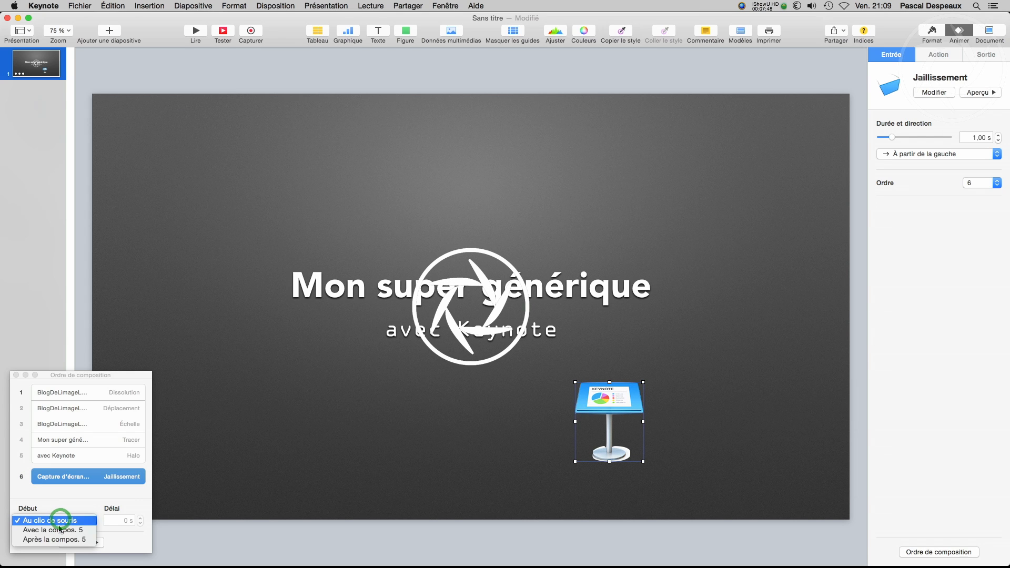
left_click(63, 540)
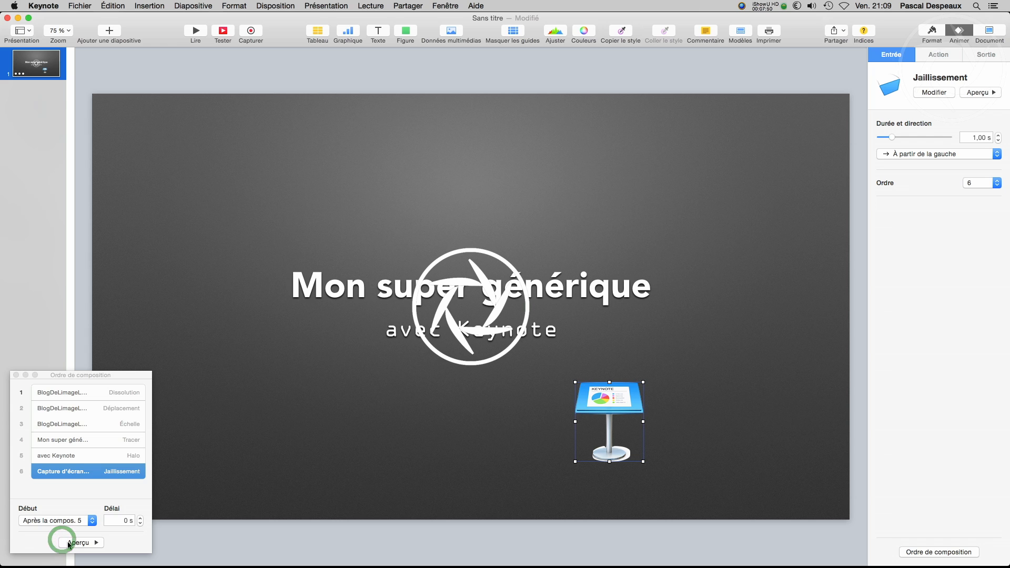
left_click(68, 544)
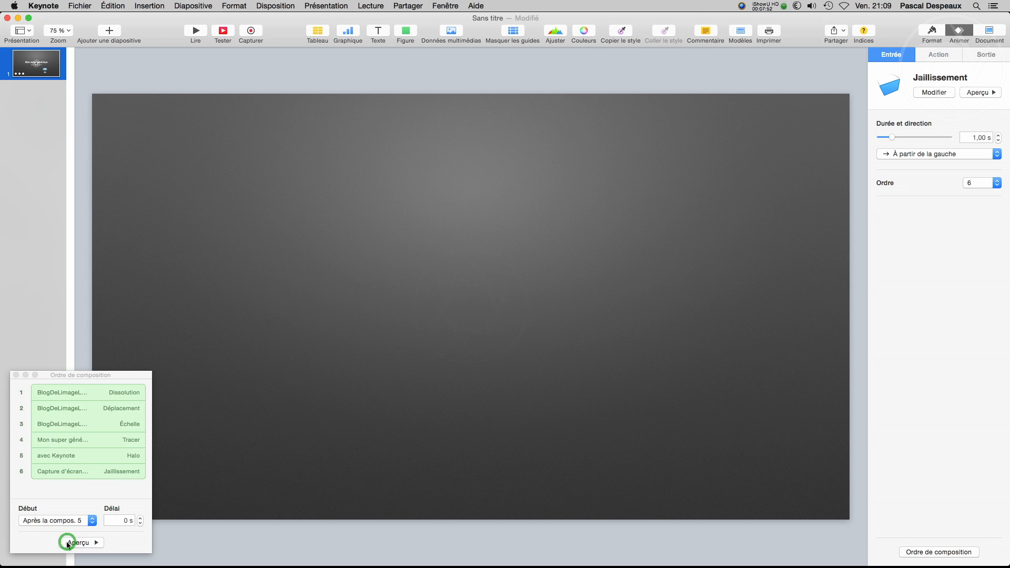